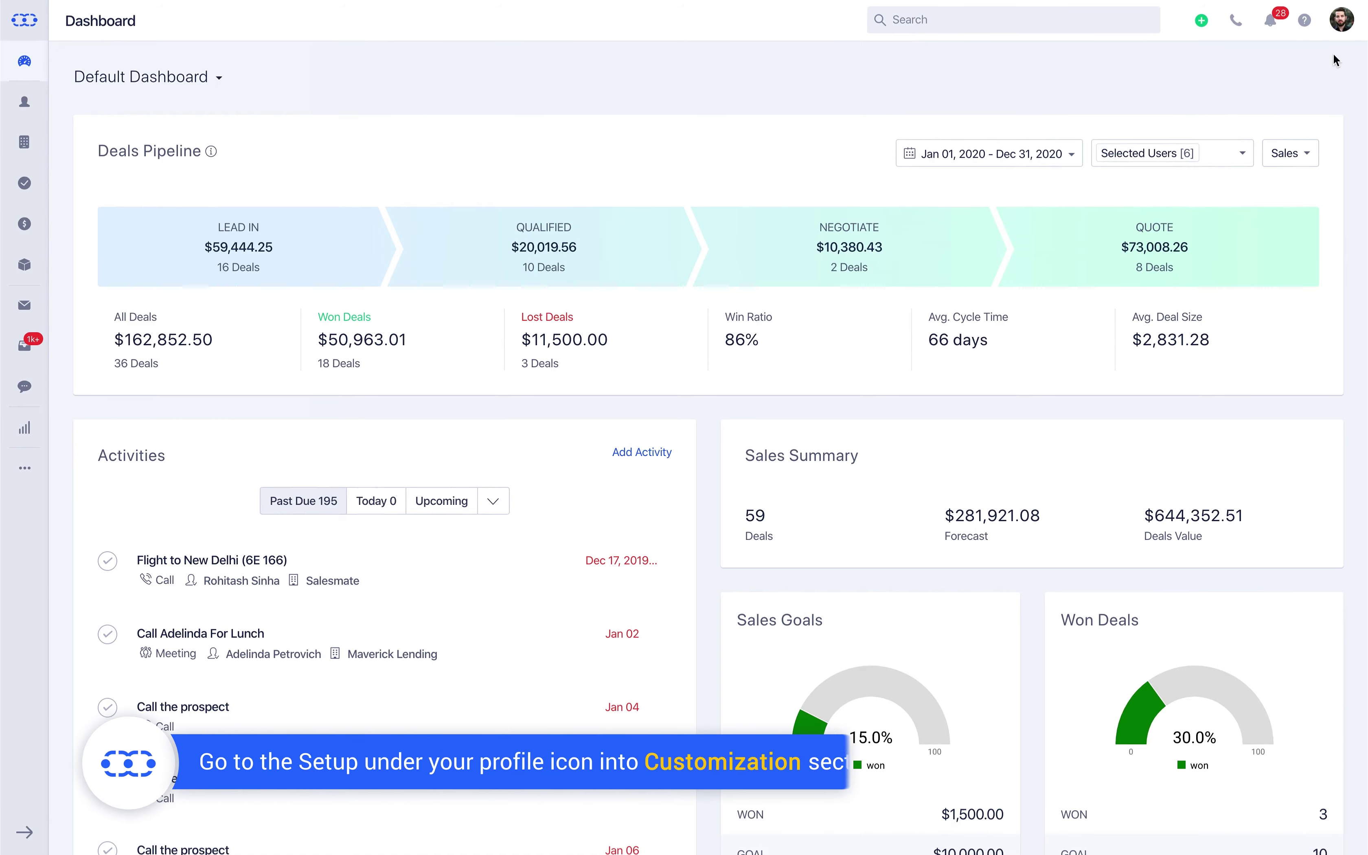
Go to Setup from the profile menu and open the Contact layout under Customizations.
left_click(1343, 22)
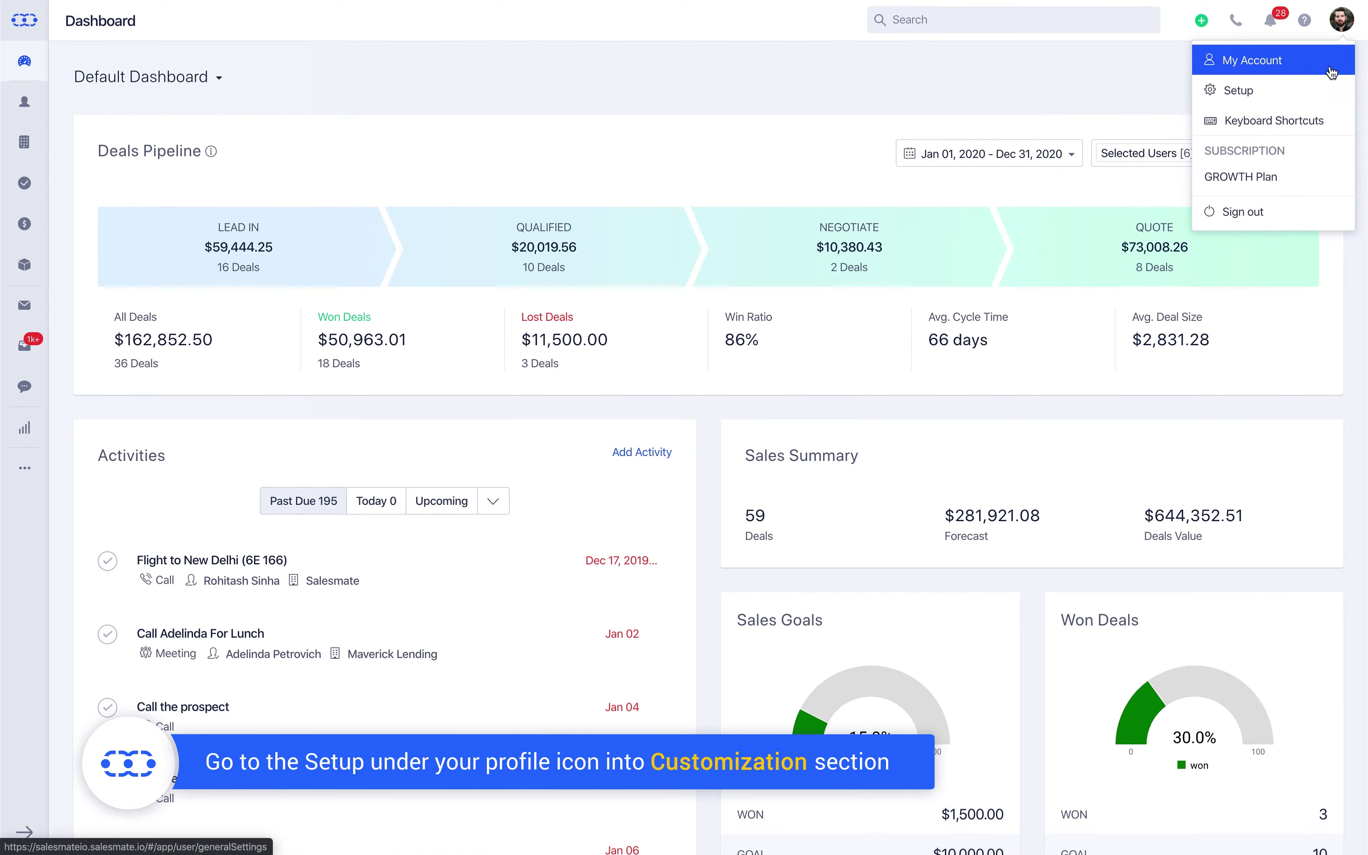
left_click(1244, 91)
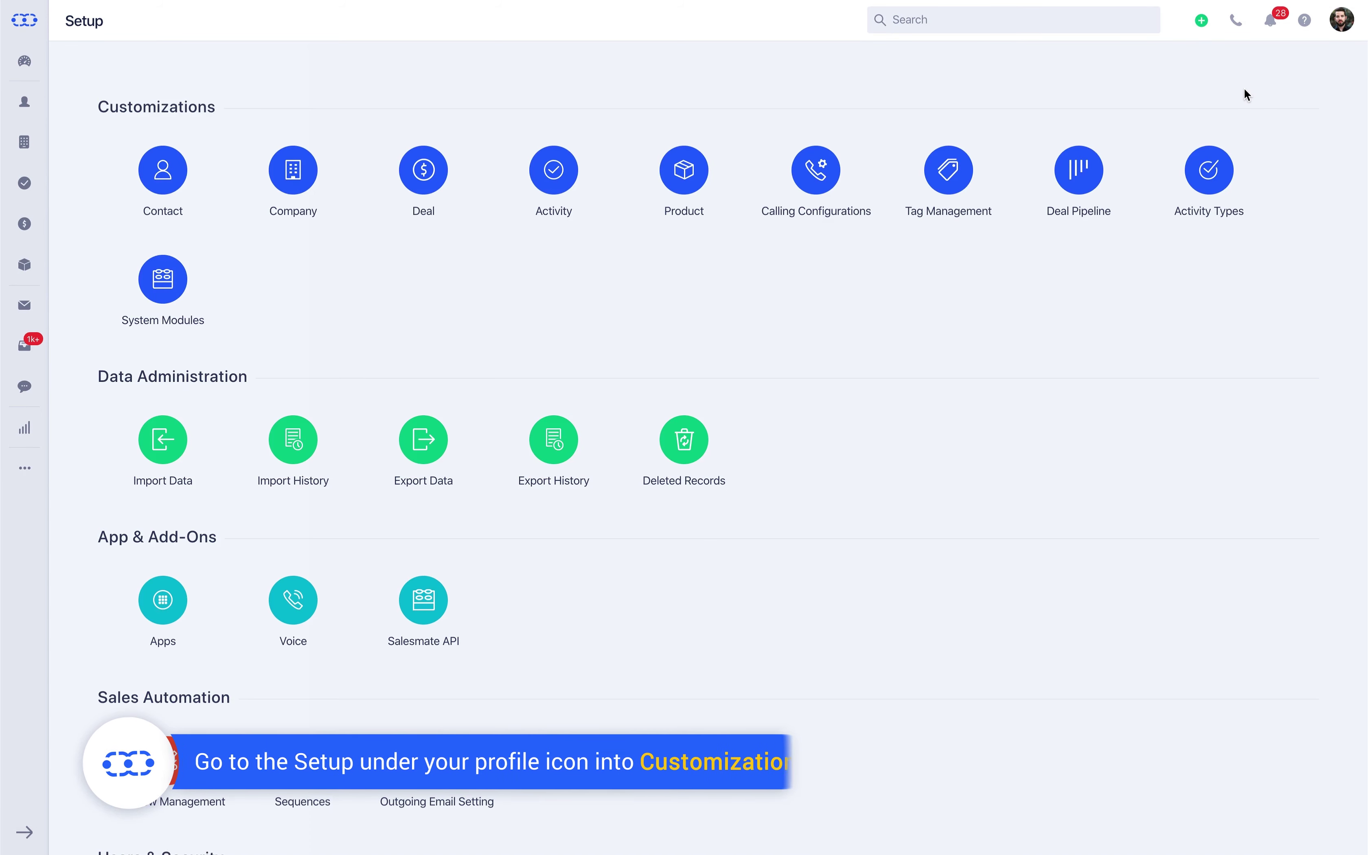
left_click(164, 179)
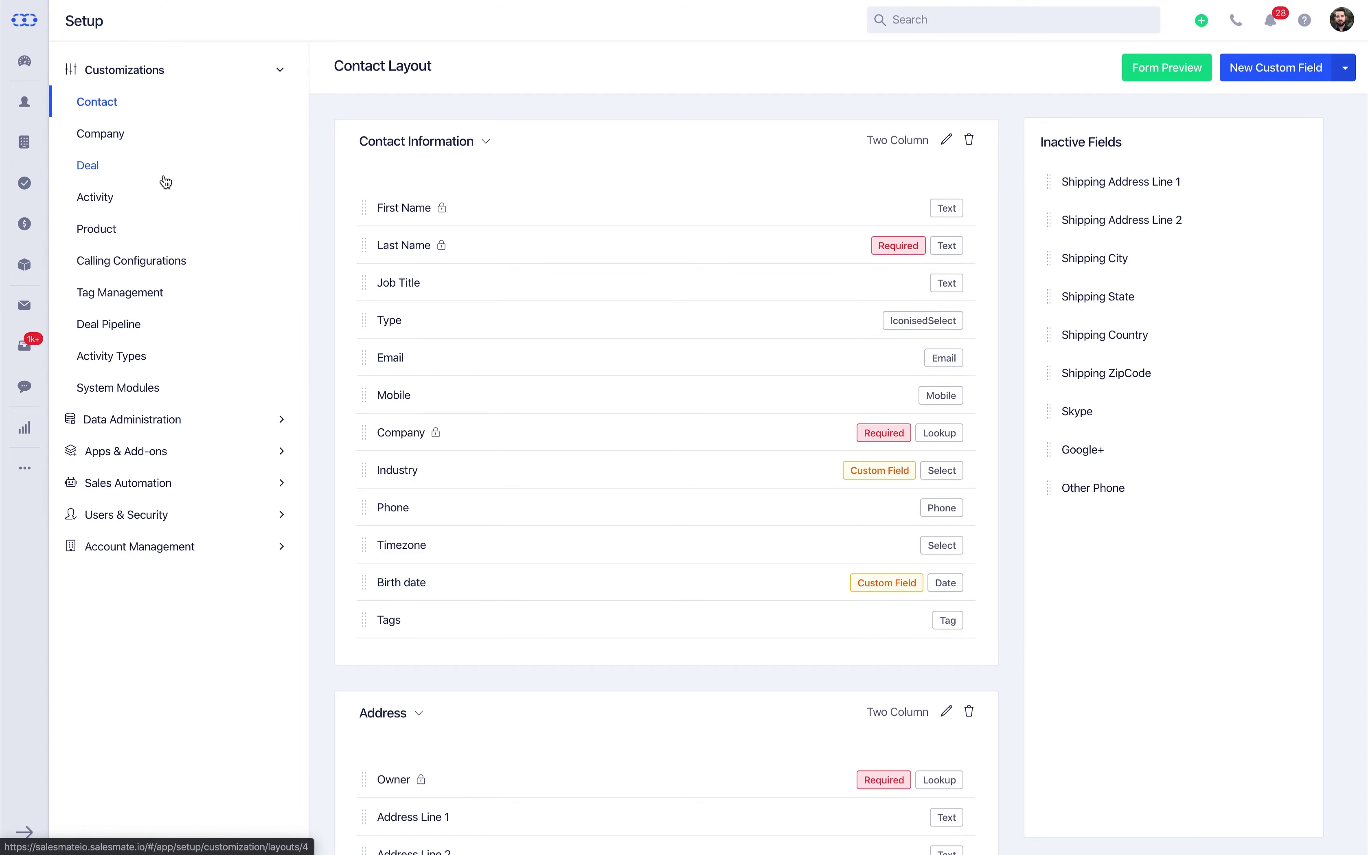
Add a section named 'Detail Information' with a Two Column layout and save it.
left_click(1350, 78)
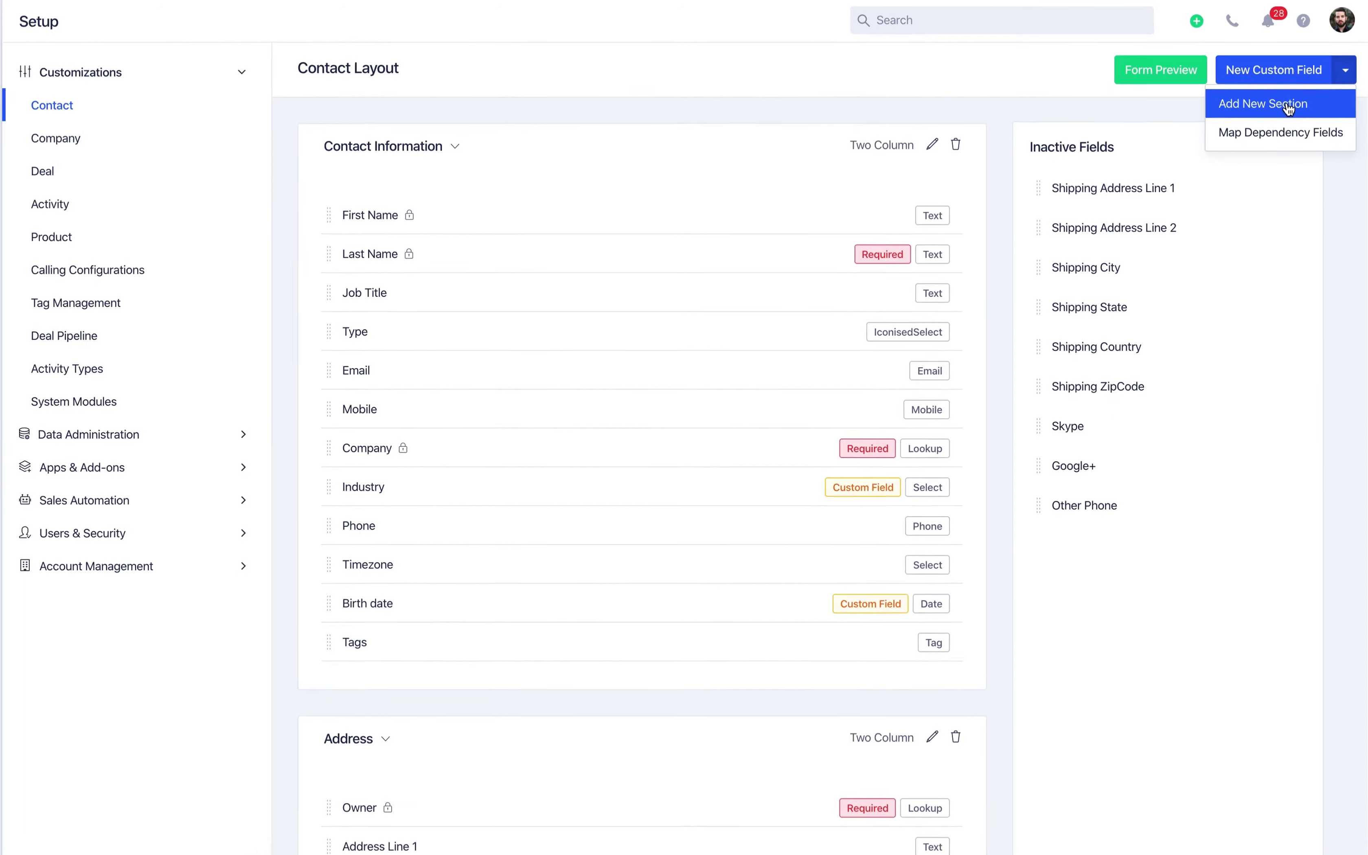
left_click(1288, 107)
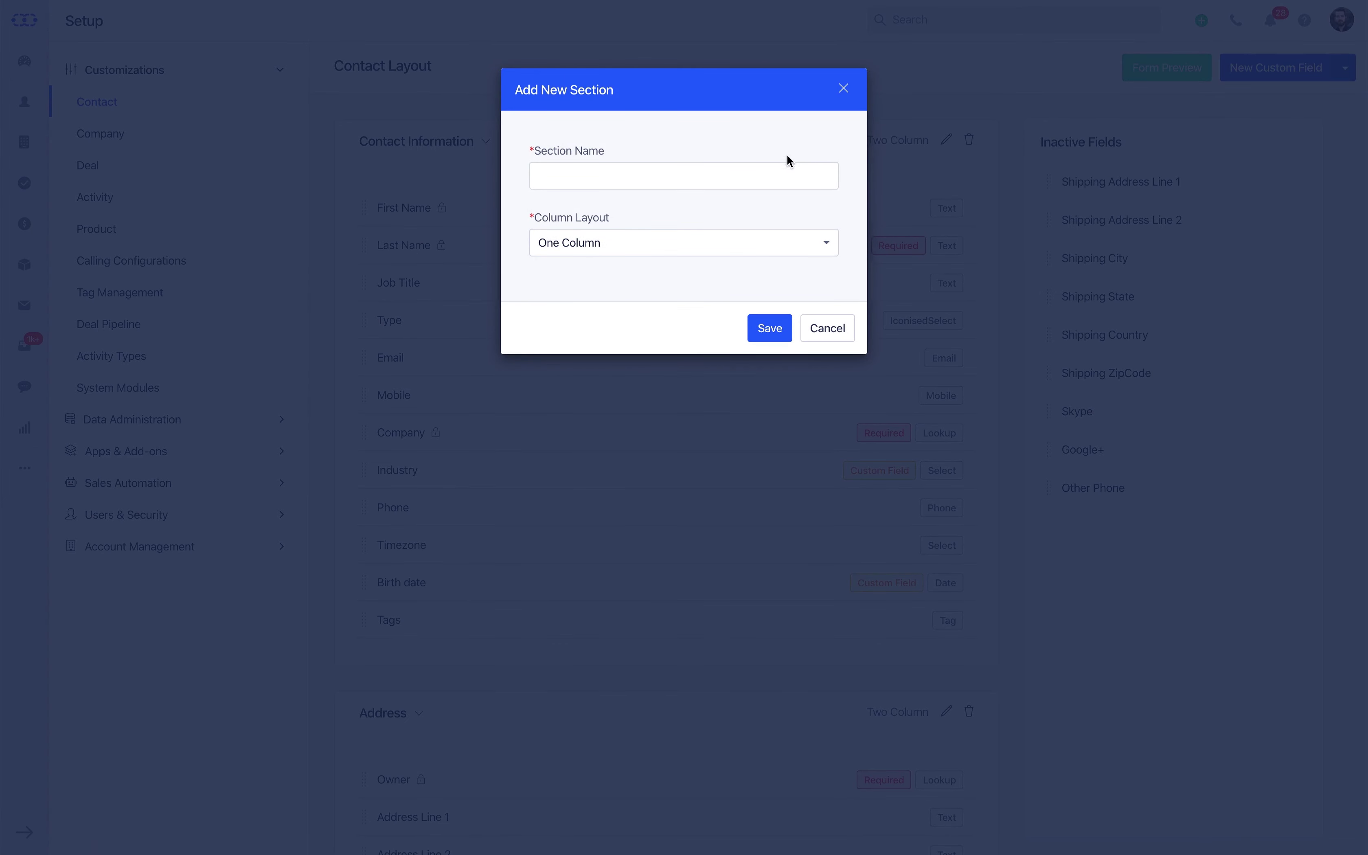
left_click(783, 173)
type("Detail Information")
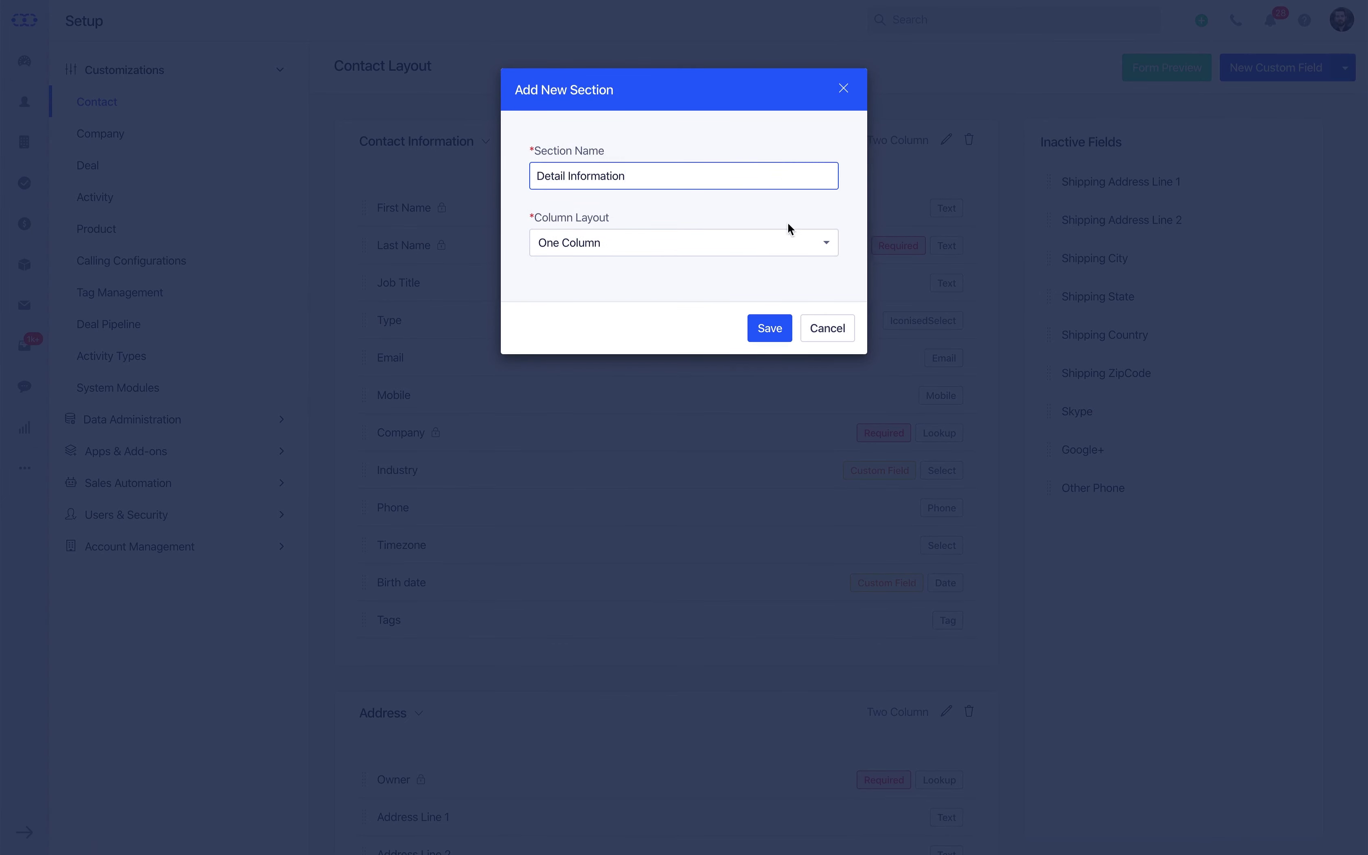
left_click(793, 242)
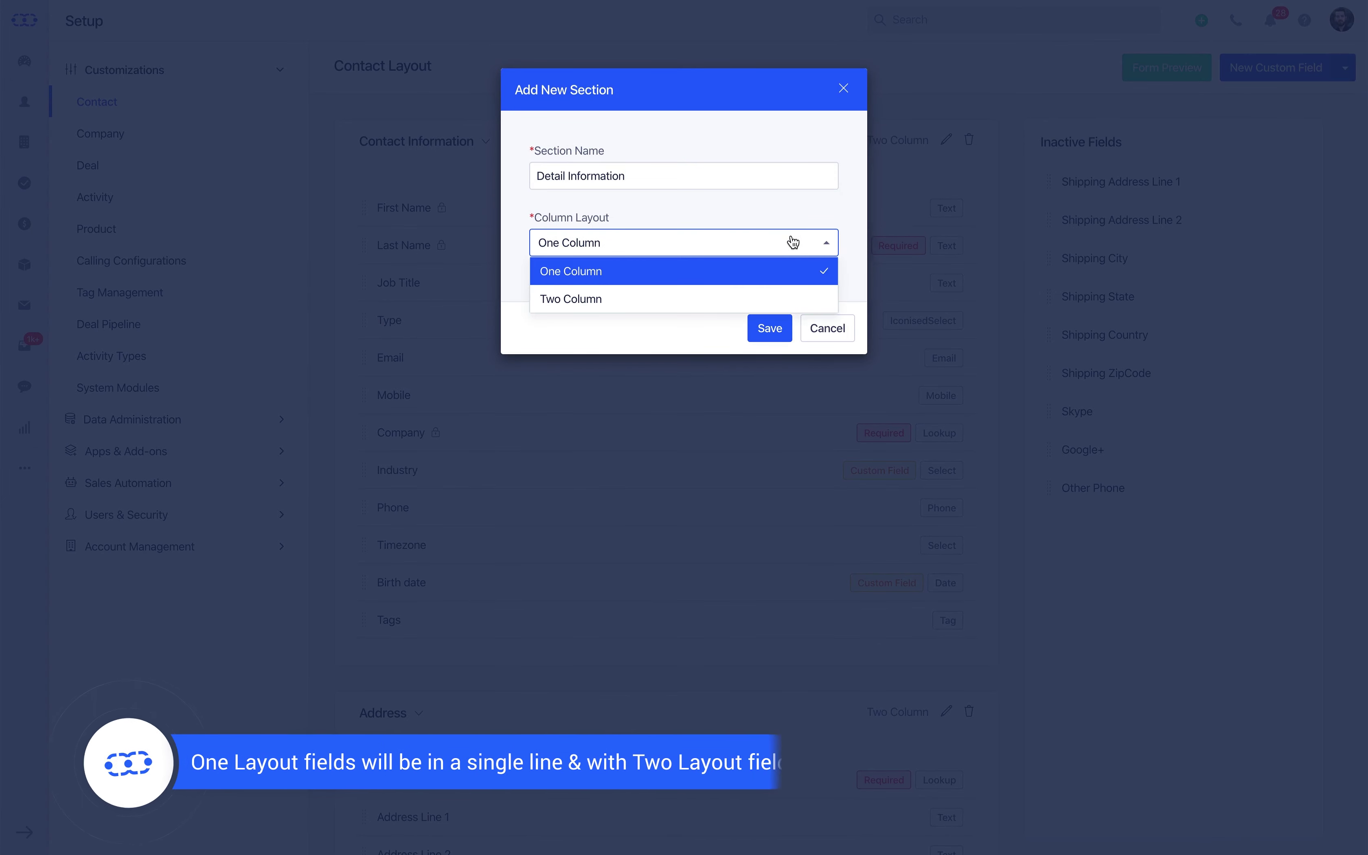
left_click(805, 299)
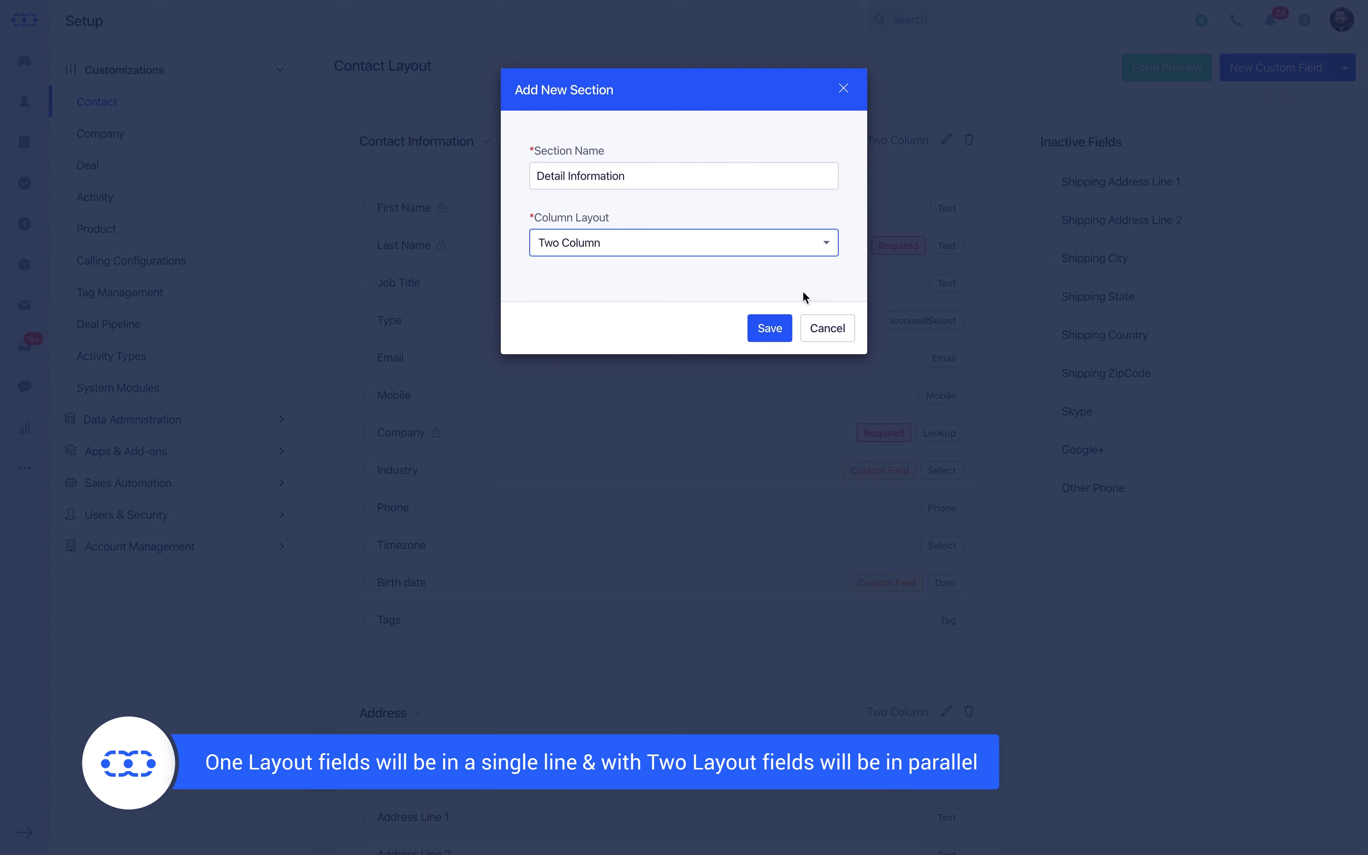
left_click(774, 331)
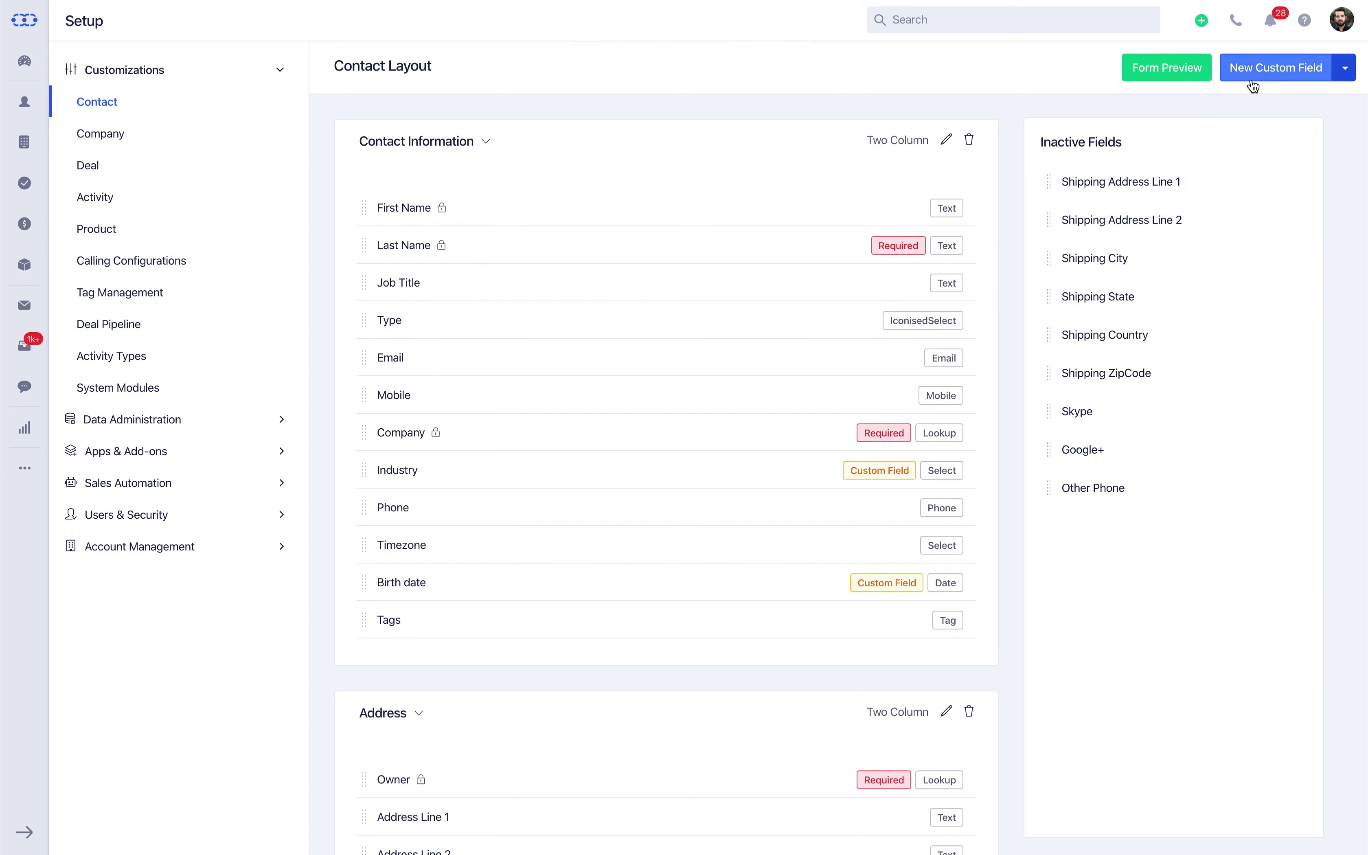
Start a new Select custom field labelled 'Source' in the Detail Information section.
left_click(1260, 68)
scroll(777, 352, "down", 10)
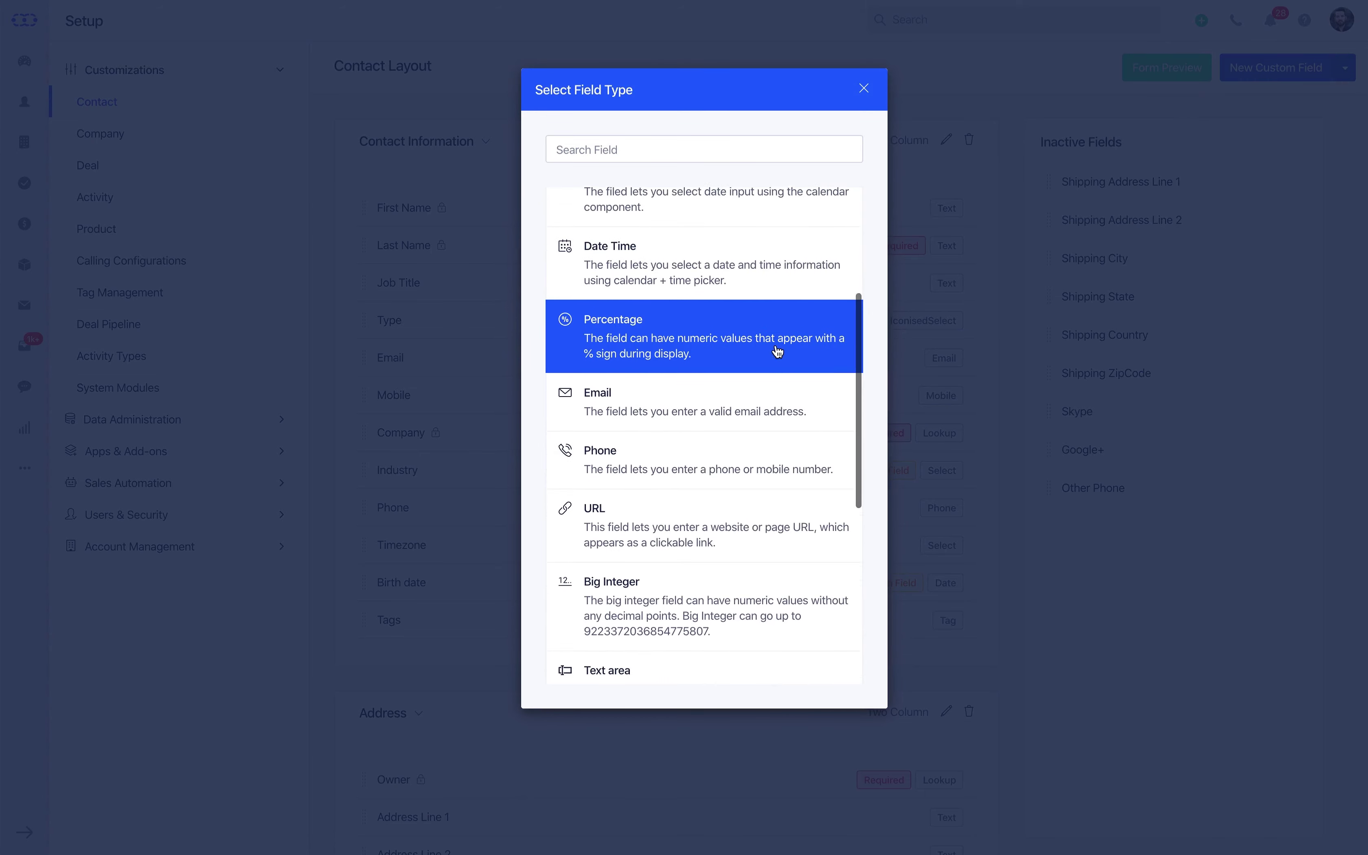
left_click(777, 352)
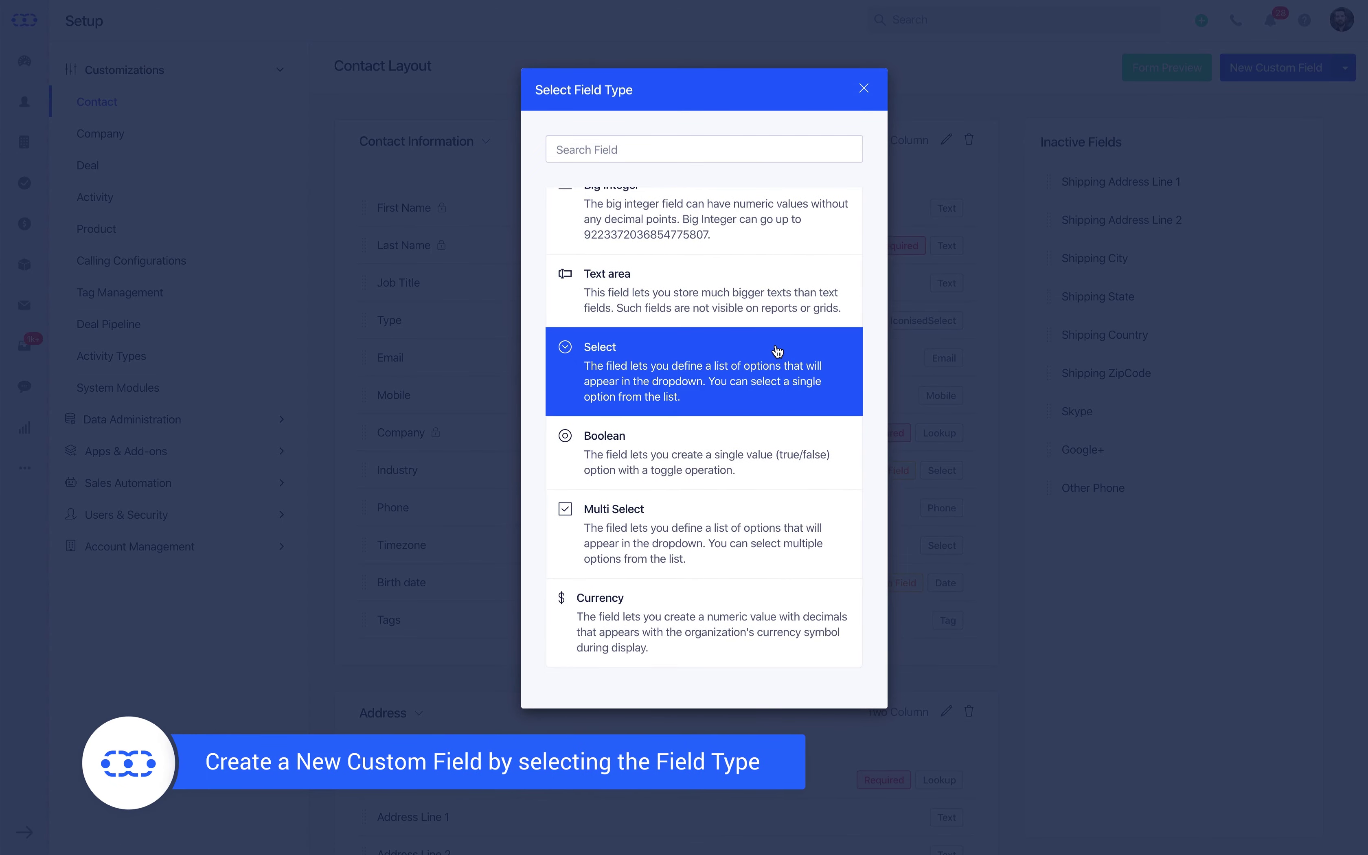
scroll(777, 352, "up", 10)
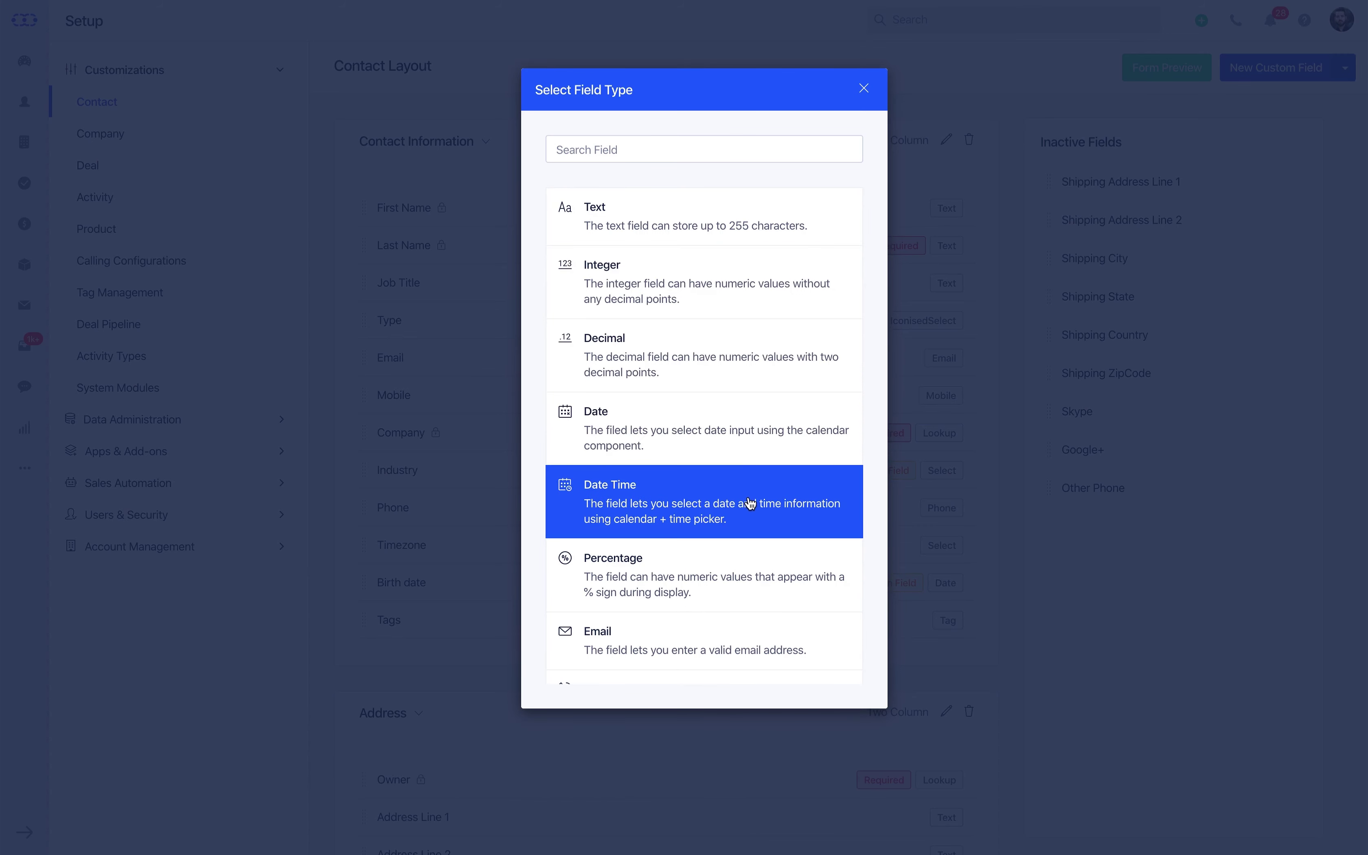
scroll(689, 310, "down", 5)
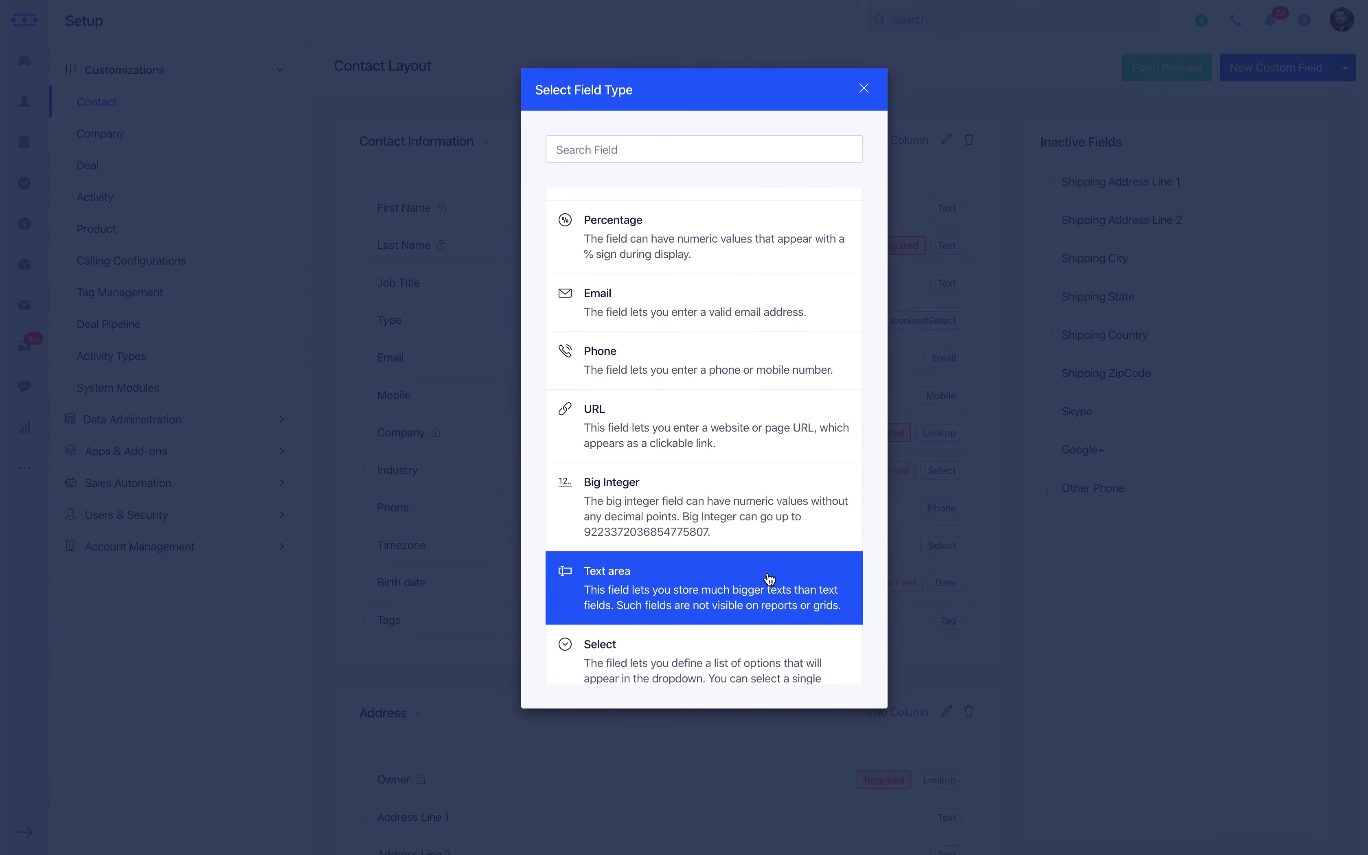
scroll(768, 574, "down", 4)
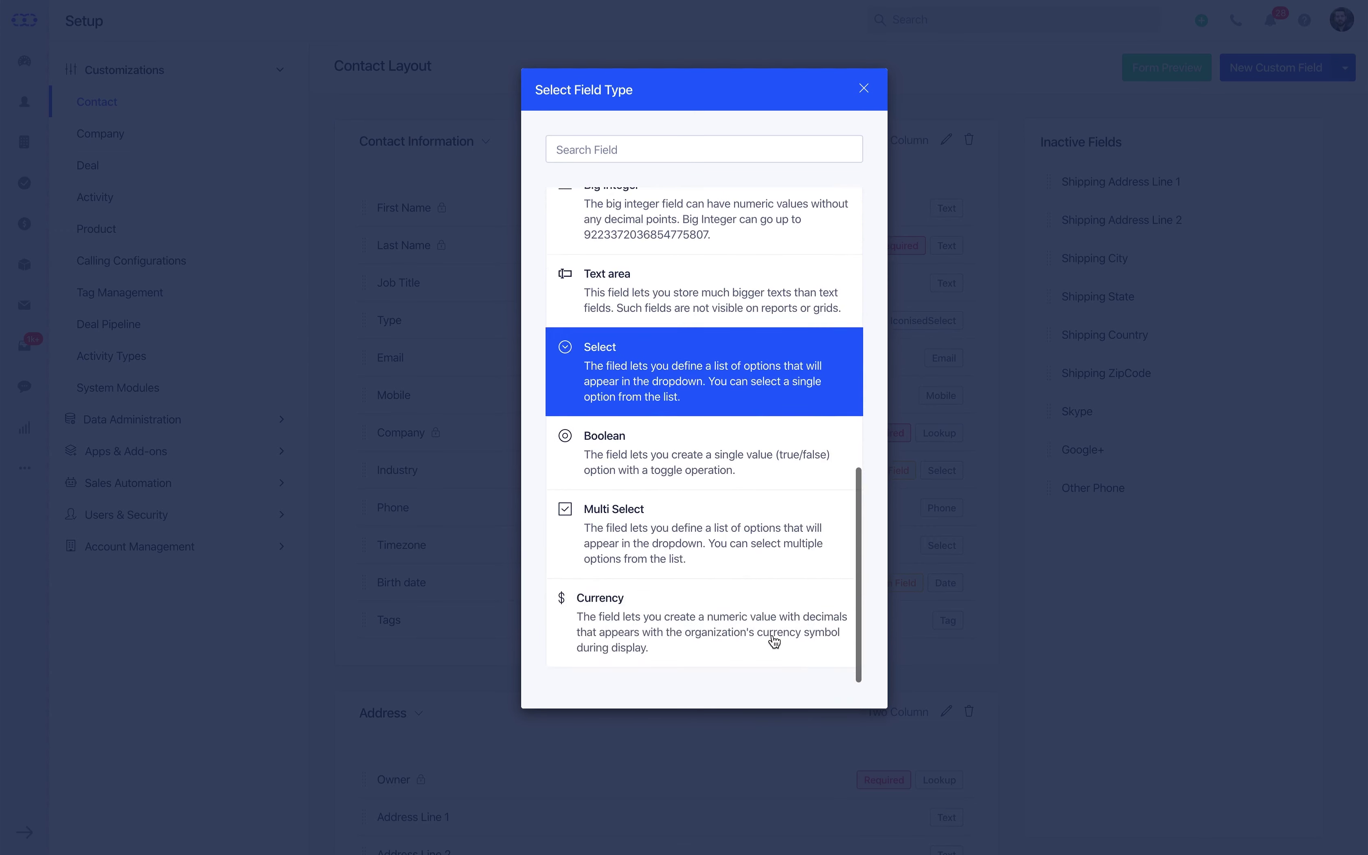
left_click(813, 386)
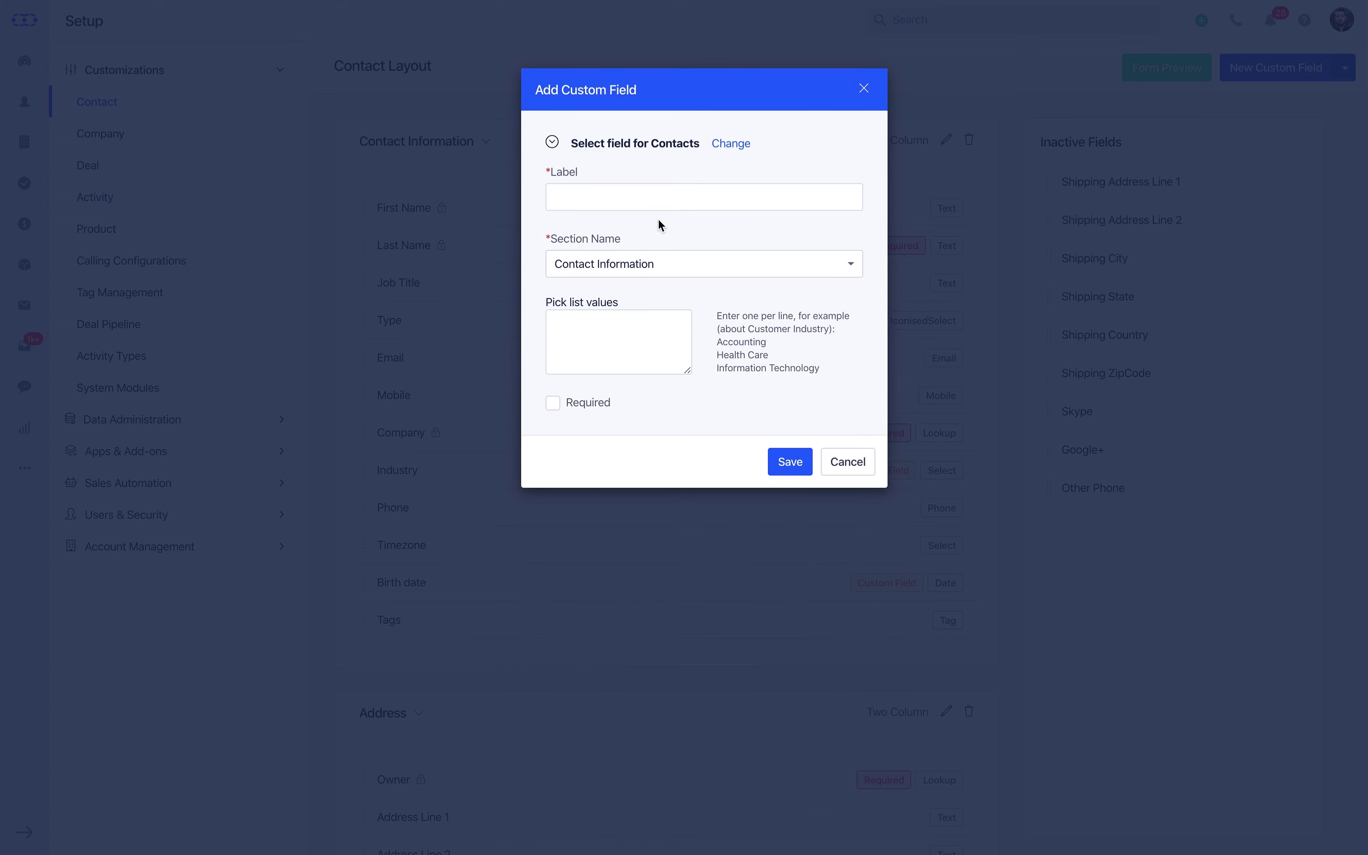
left_click(666, 203)
type("Source")
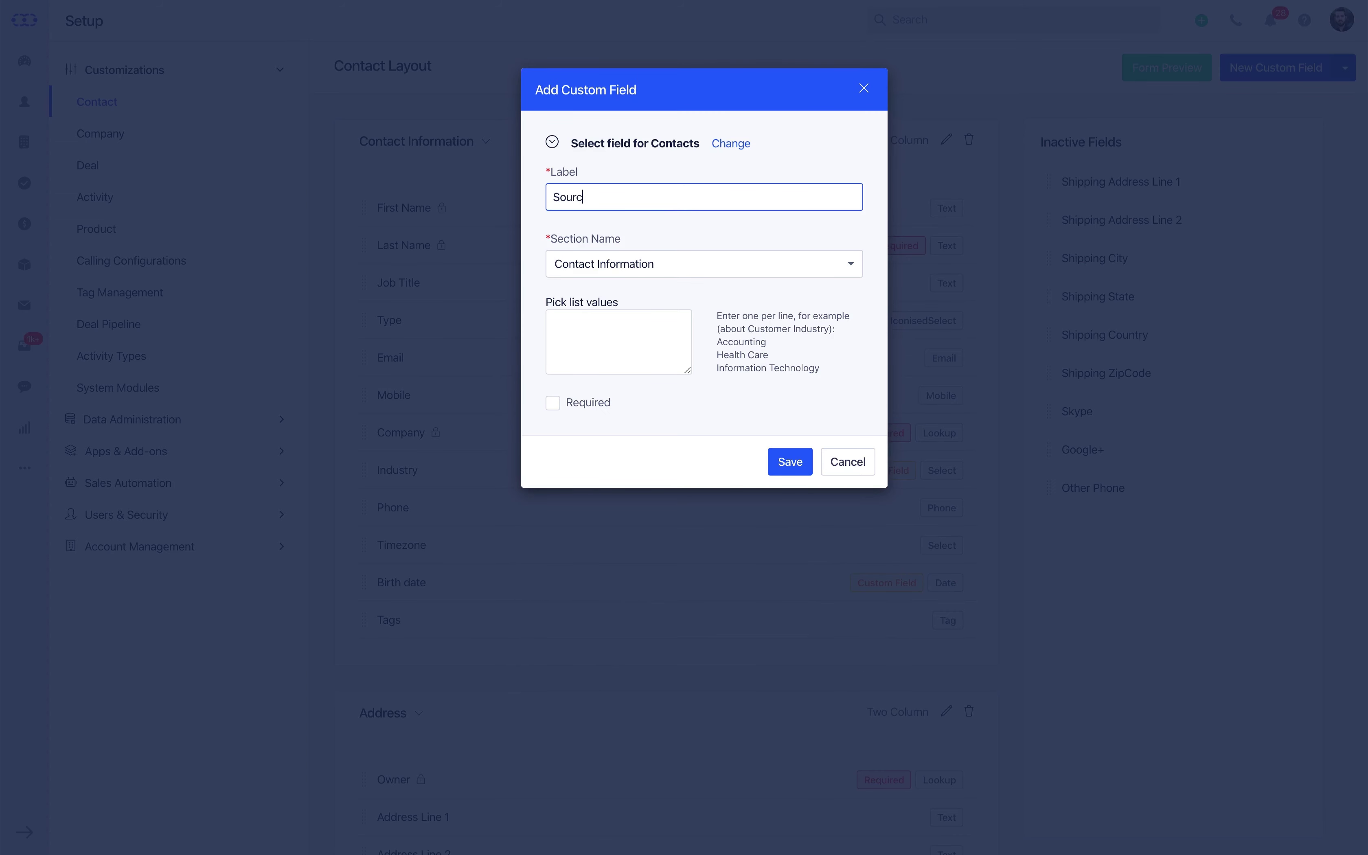
left_click(656, 275)
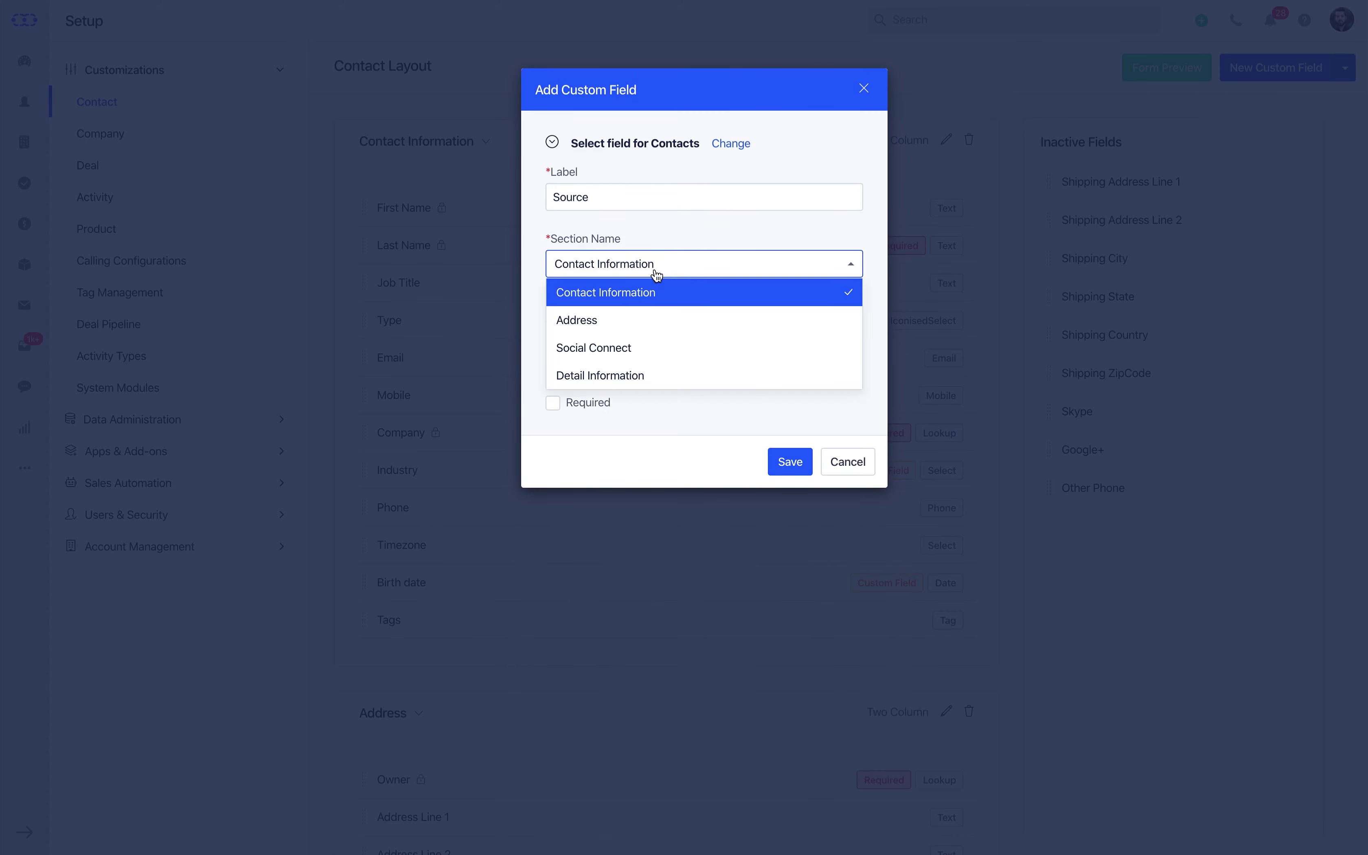
left_click(645, 376)
Give Source the options Website, Word of Mouth, Adv and Newspap, make it required, and save.
left_click(598, 327)
type("Website")
key("Return")
type("Word of Mouth")
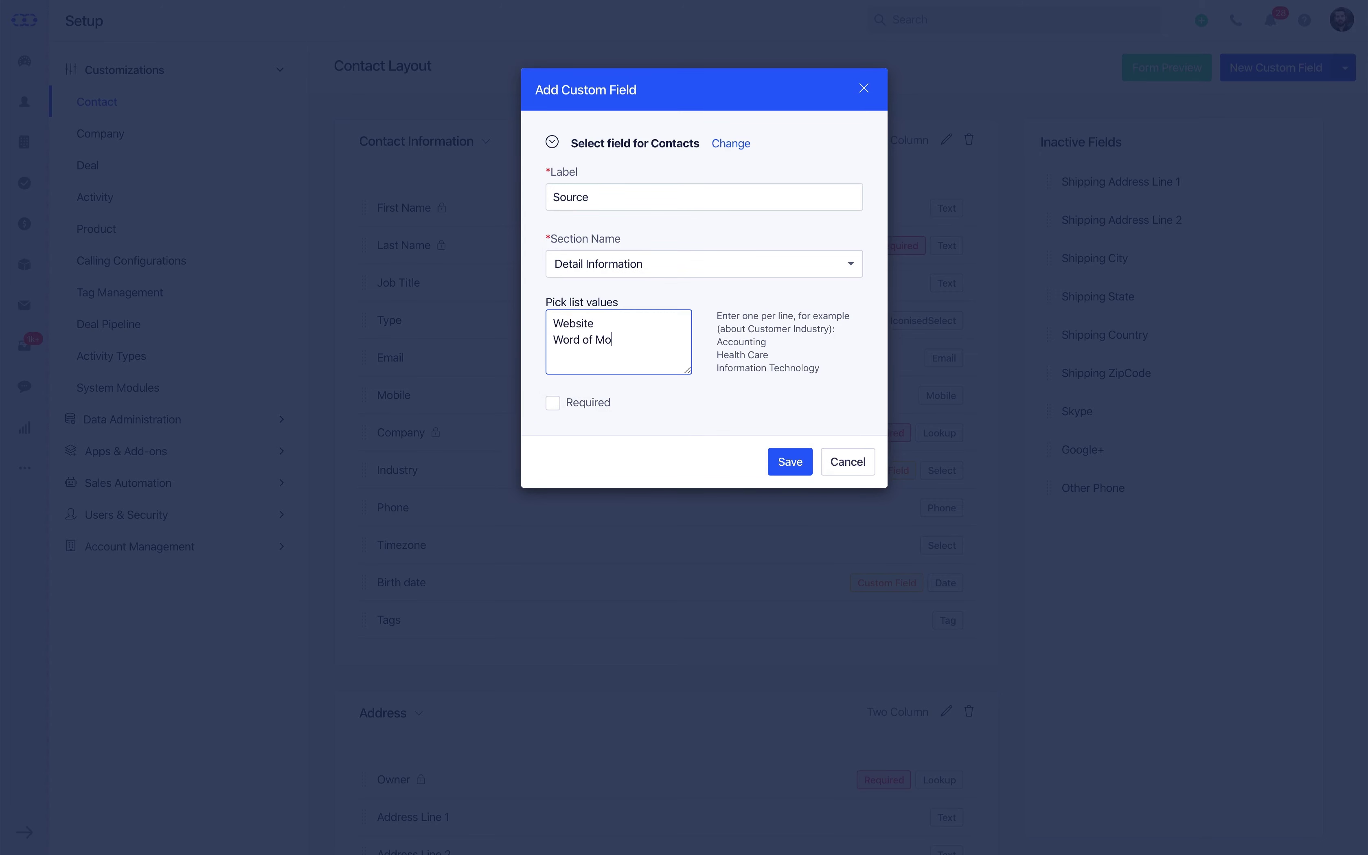
key("Return")
type("Adv")
key("Return")
type("Newspaper")
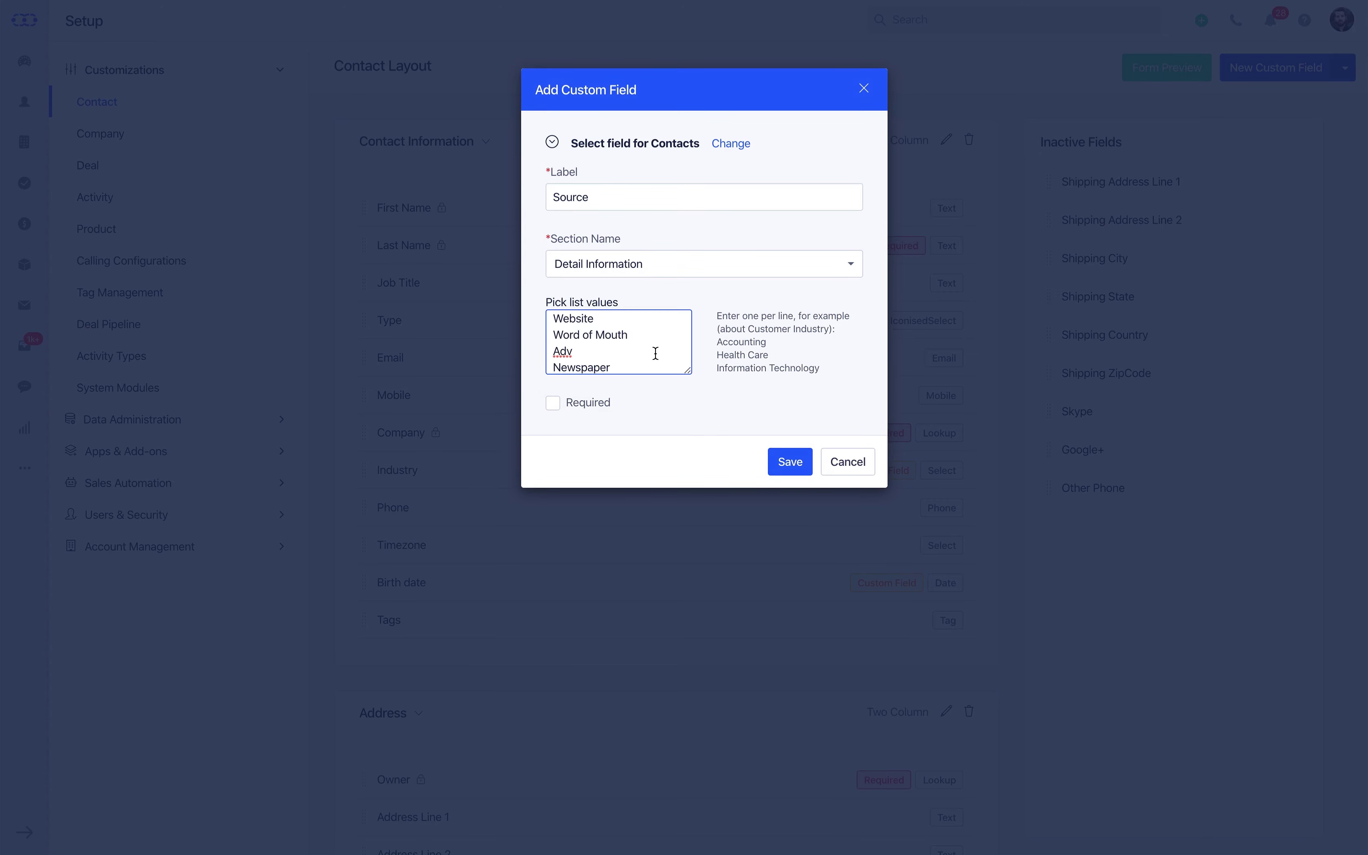
left_click(553, 404)
left_click(789, 461)
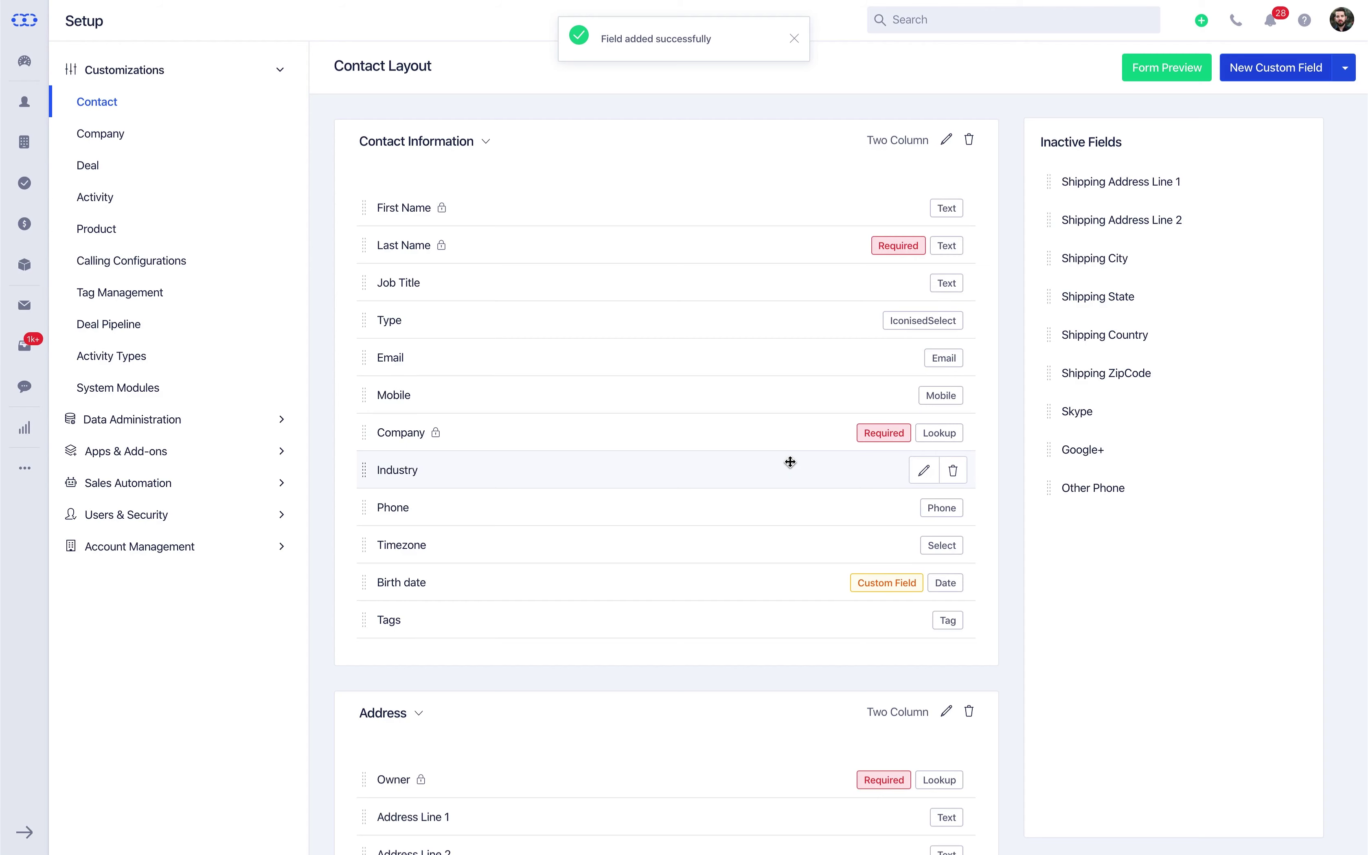
Drag the Website field from Social Connect to the top of the Address section.
scroll(790, 462, "down", 15)
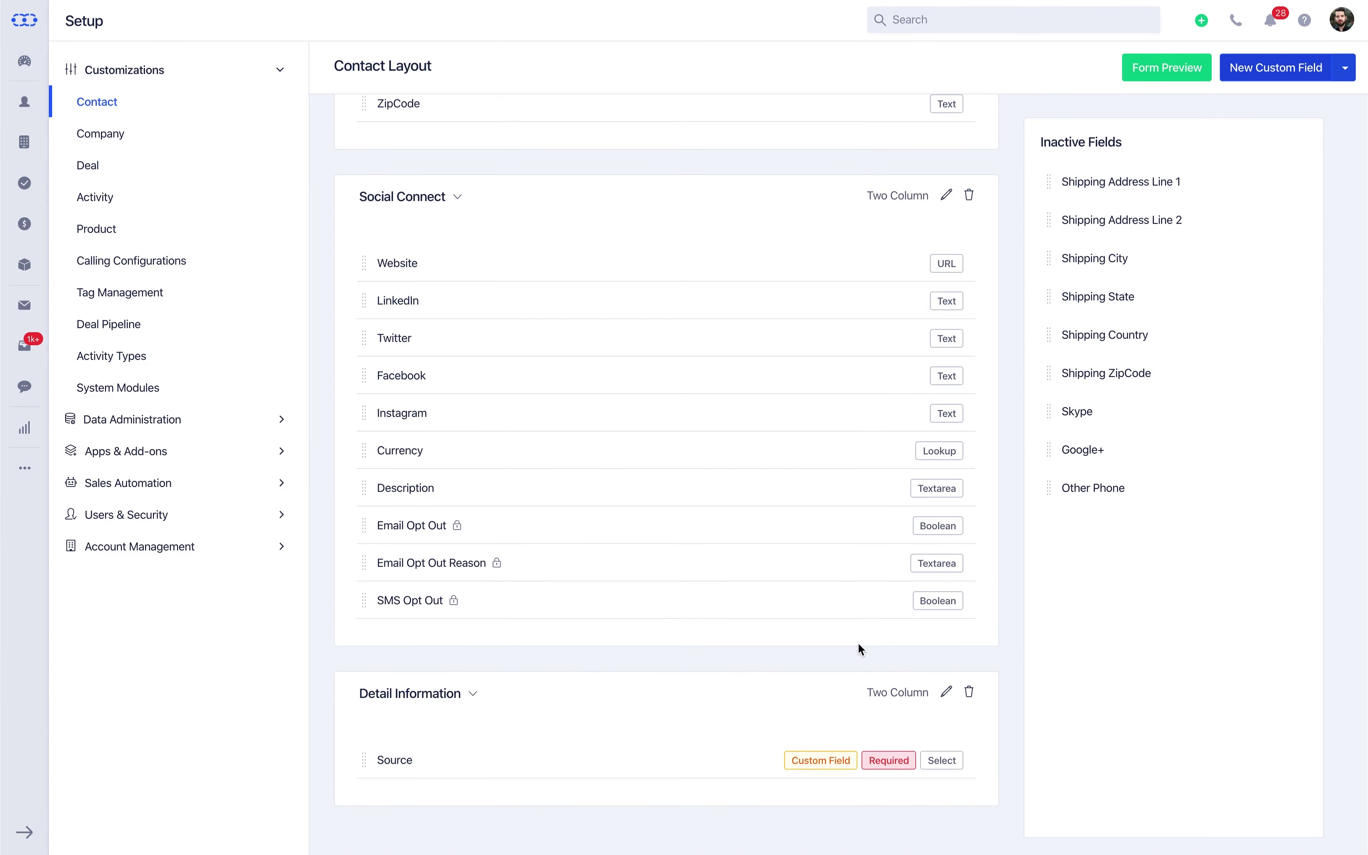
scroll(858, 642, "up", 5)
scroll(856, 644, "up", 3)
left_click_drag(760, 663, 756, 274)
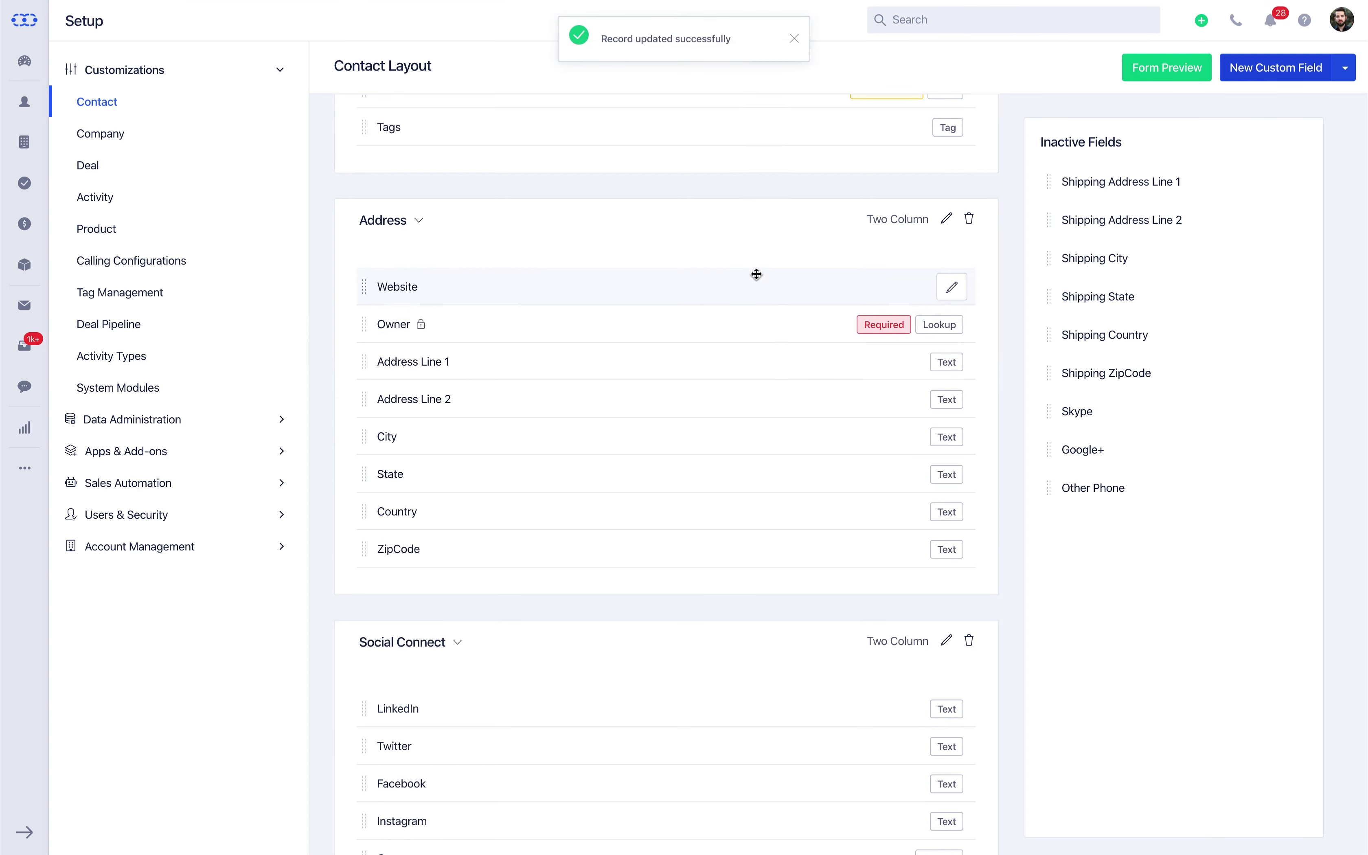
scroll(756, 275, "up", 6)
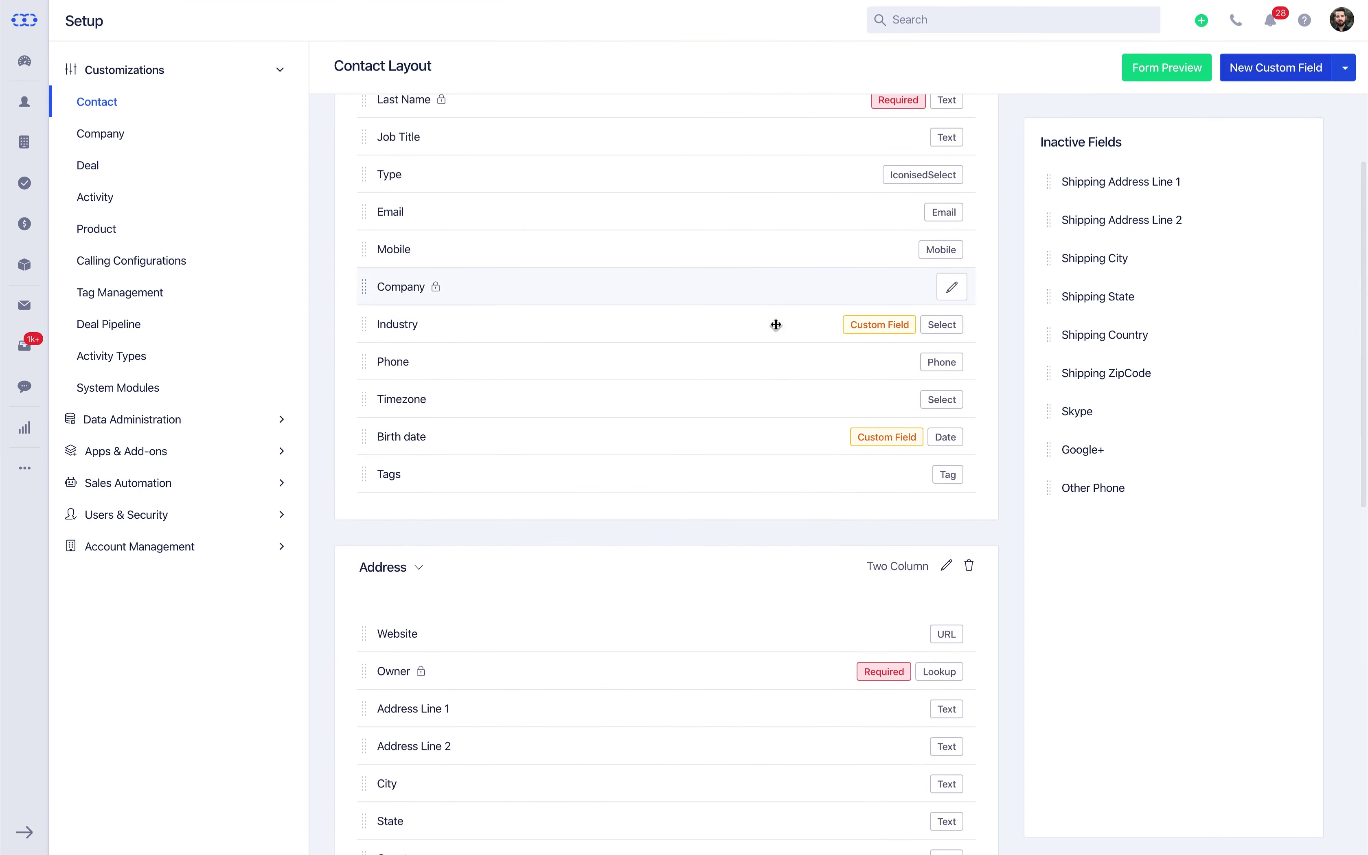
Move Timezone to Inactive Fields, then back to the end of Contact Information.
left_click_drag(798, 403, 1359, 523)
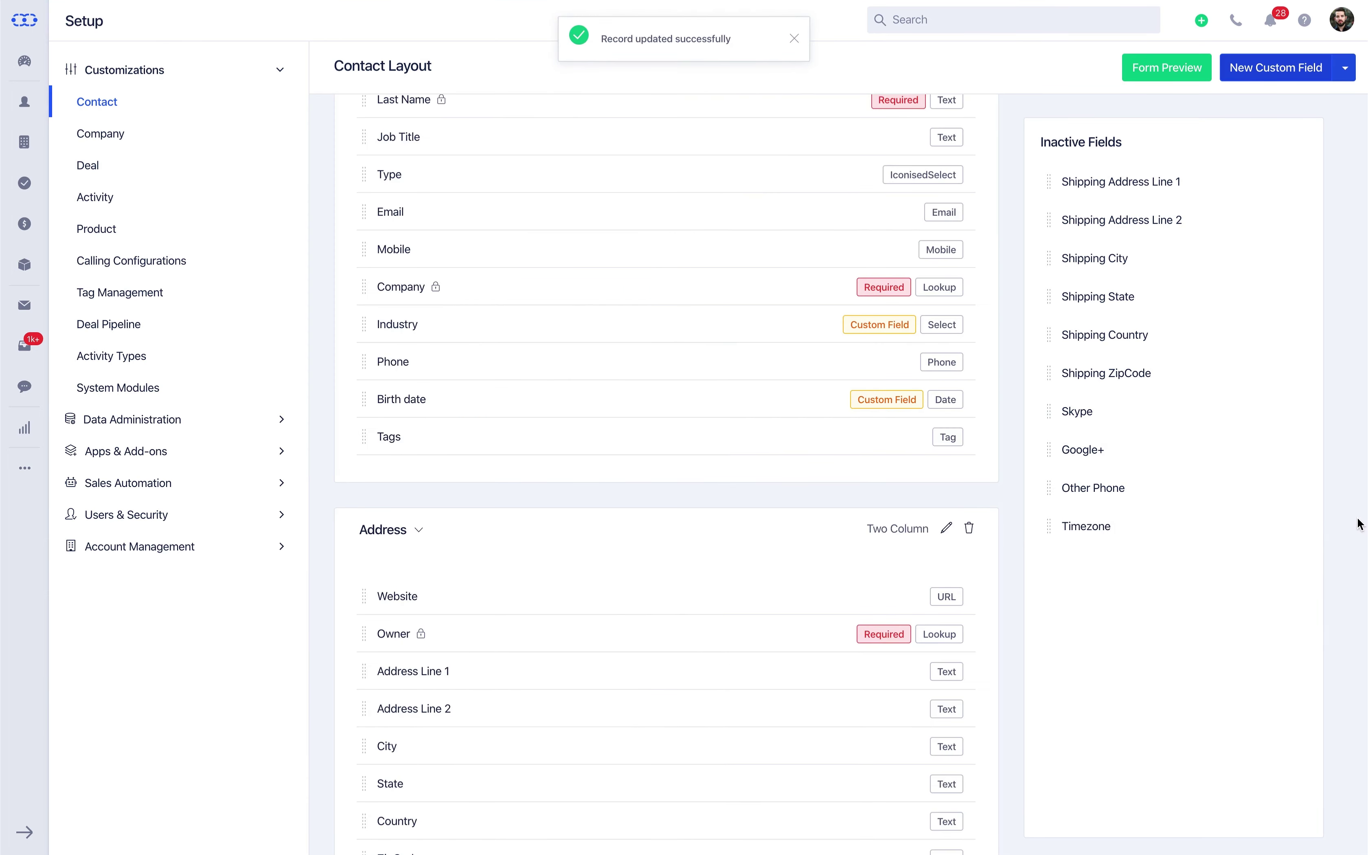
left_click_drag(1210, 542, 858, 481)
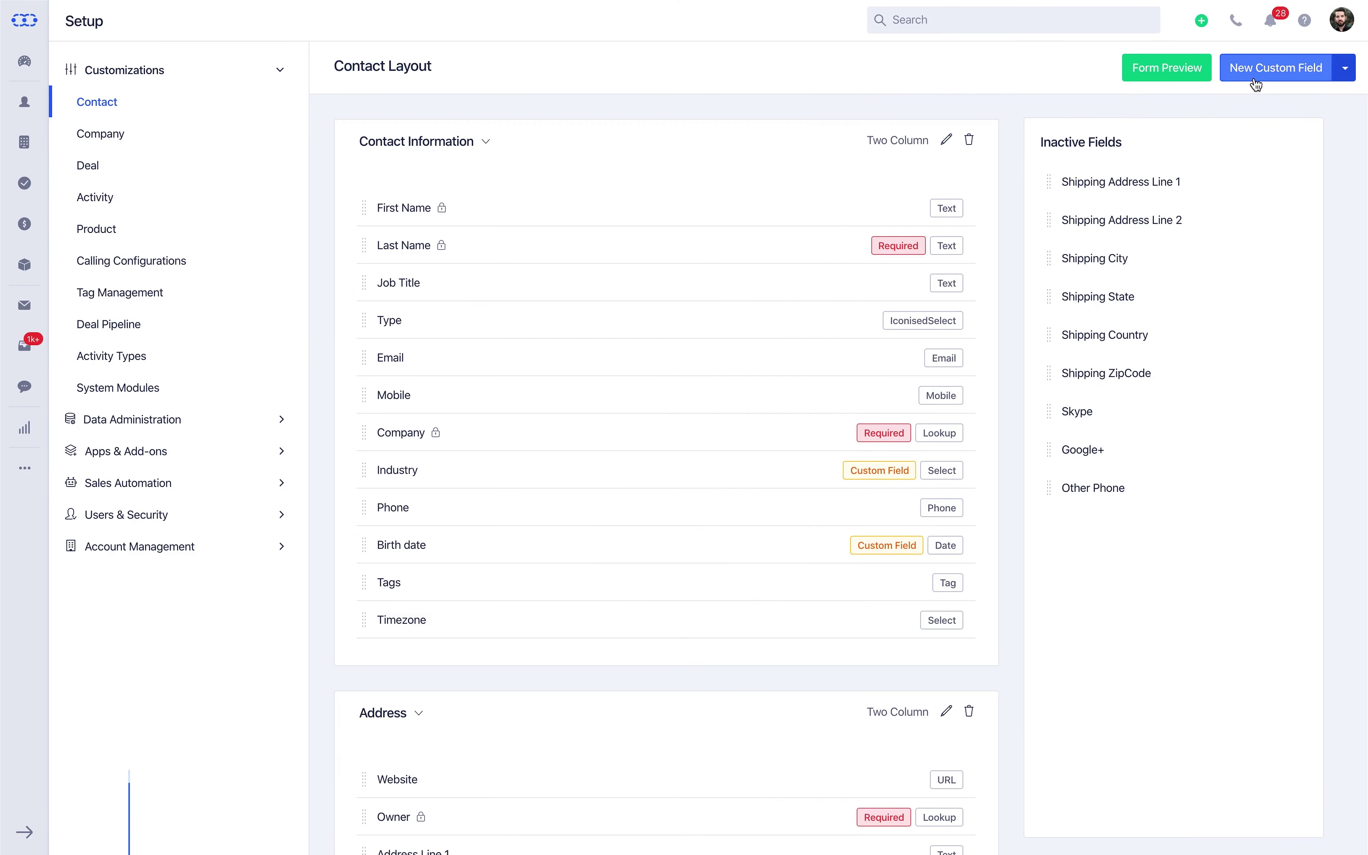
left_click(1254, 78)
Create a 'Country List' Select field in Detail Information with options USA and INDIA.
type("sel")
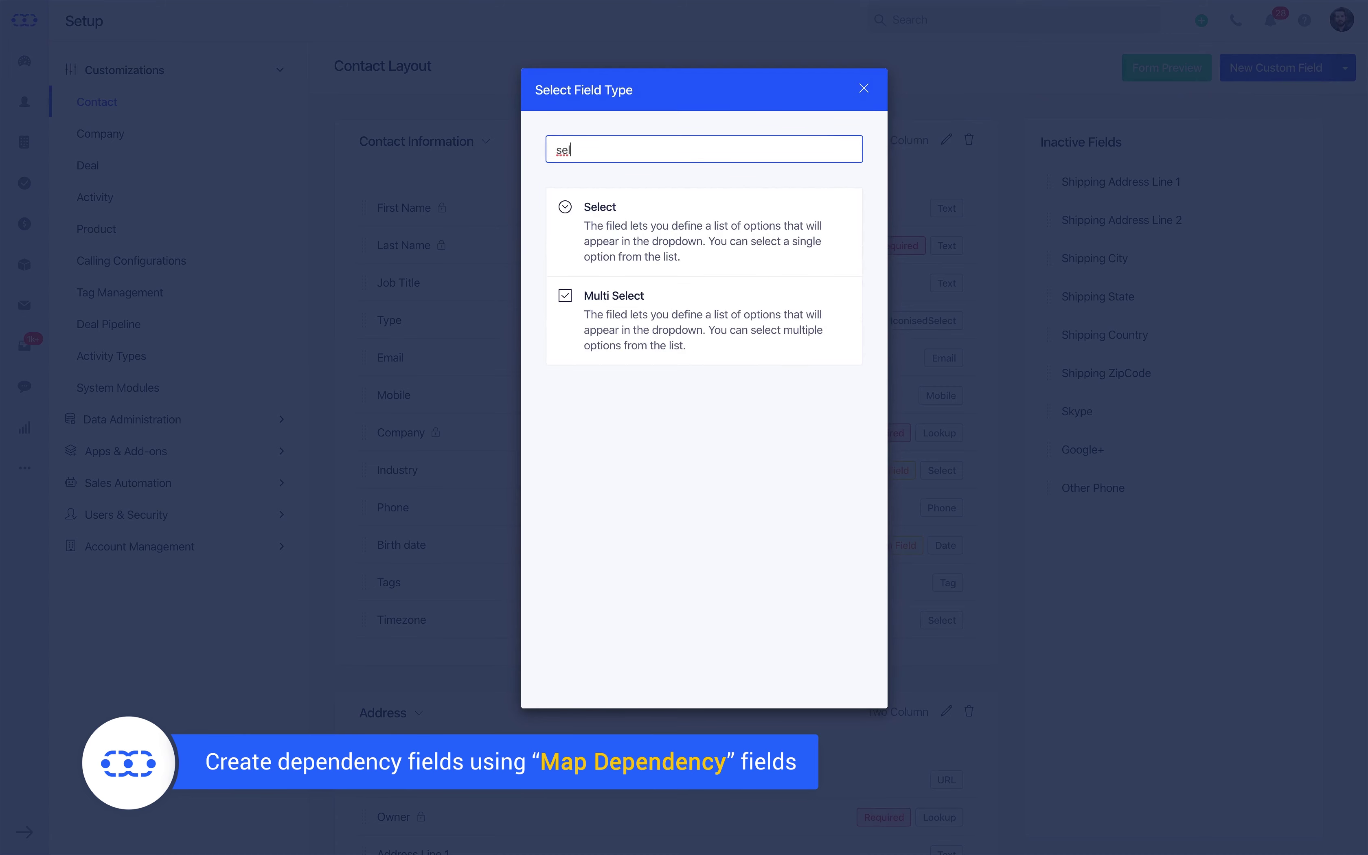
left_click(742, 204)
type("Coun")
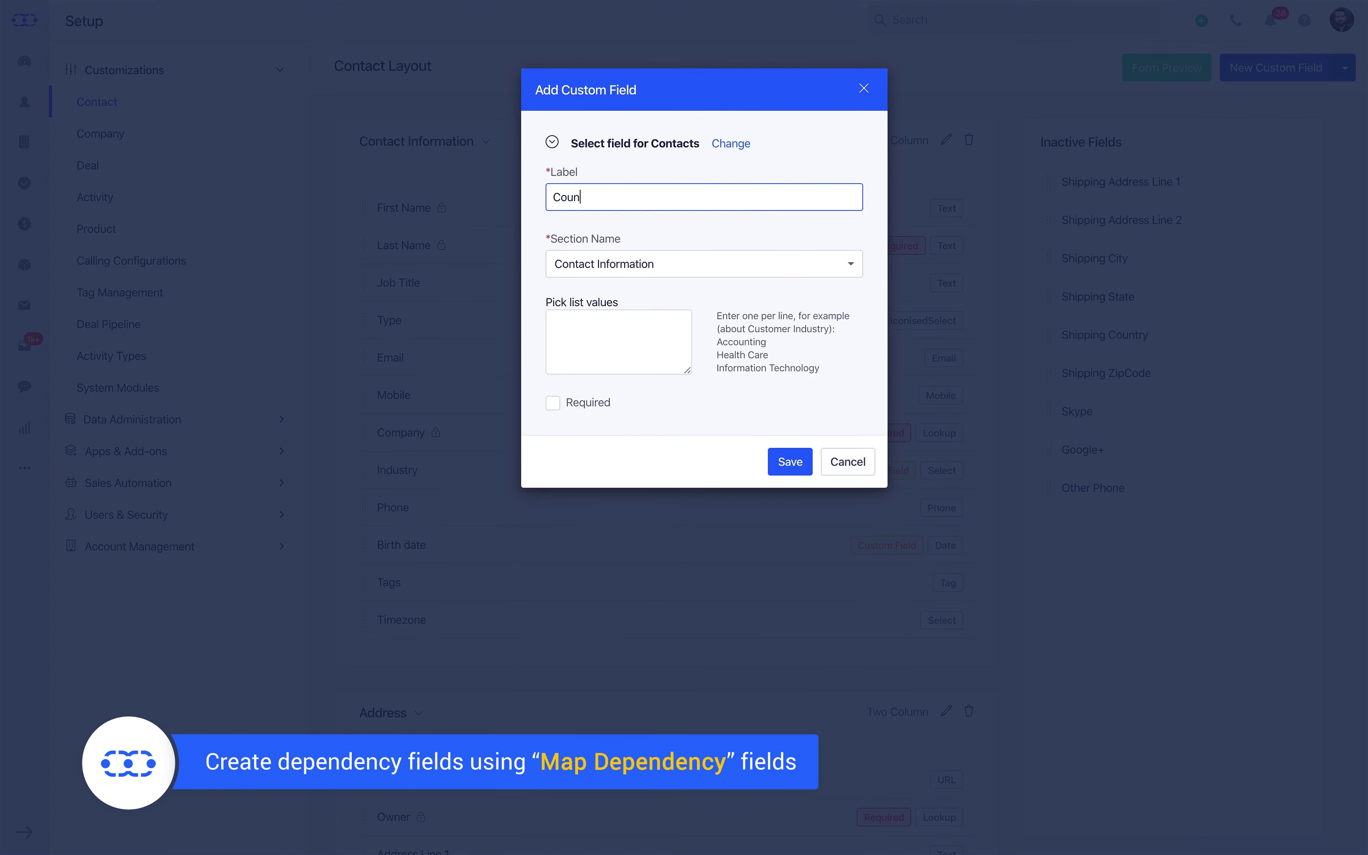
type("try List")
left_click(739, 265)
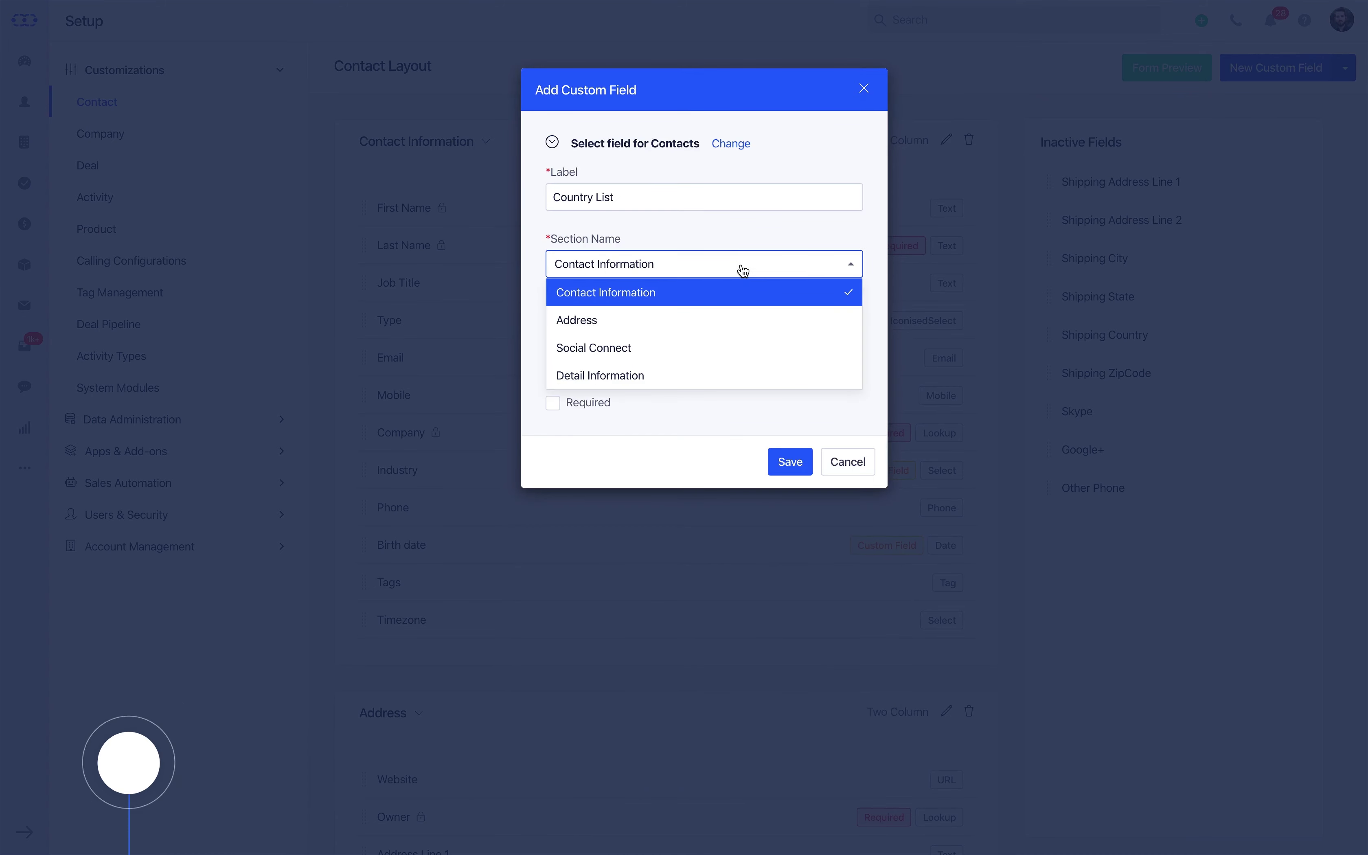
left_click(676, 367)
left_click(606, 323)
type("USA ")
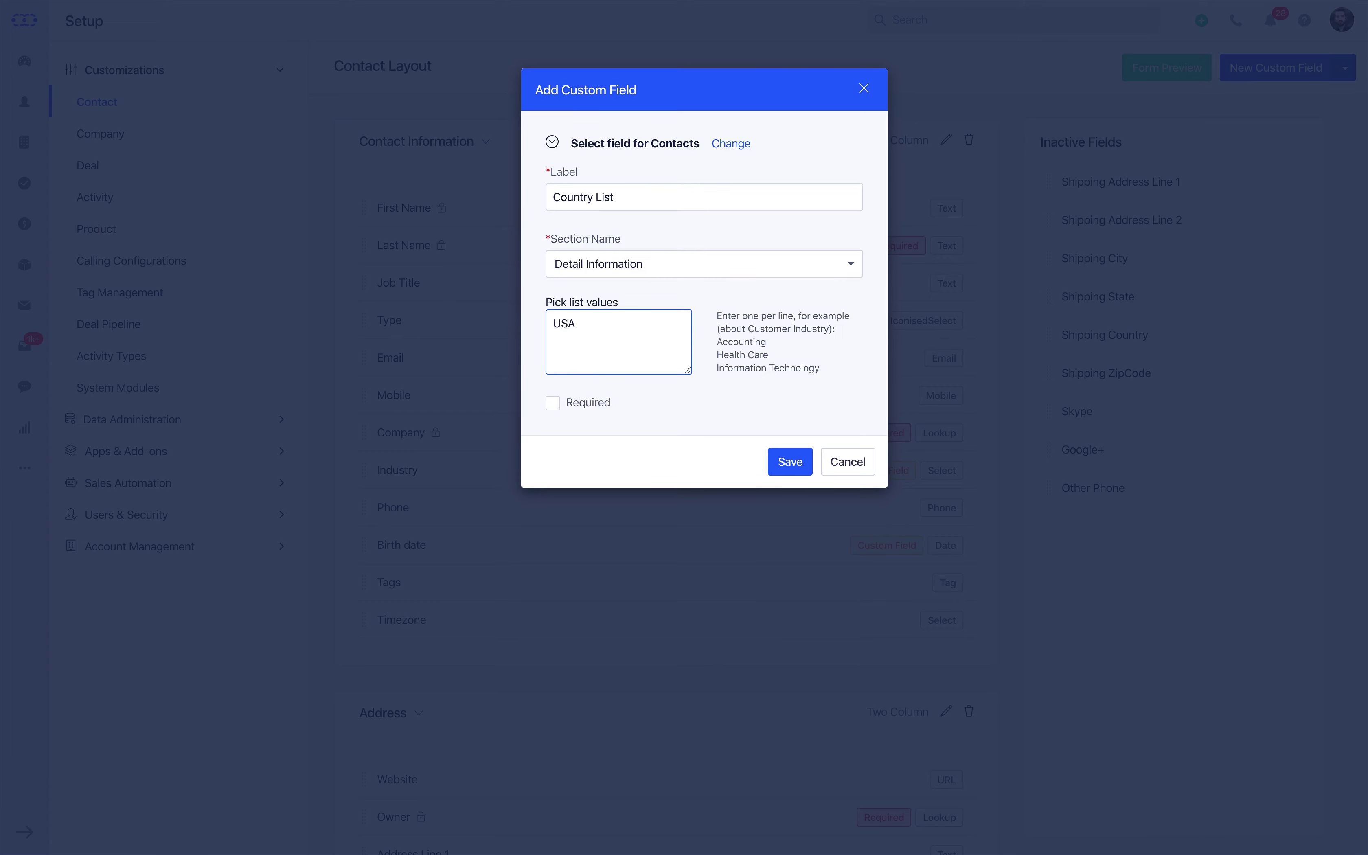
type("INDIA")
left_click(790, 461)
Start a second Select field labelled State List in the Detail Information section.
left_click(1278, 79)
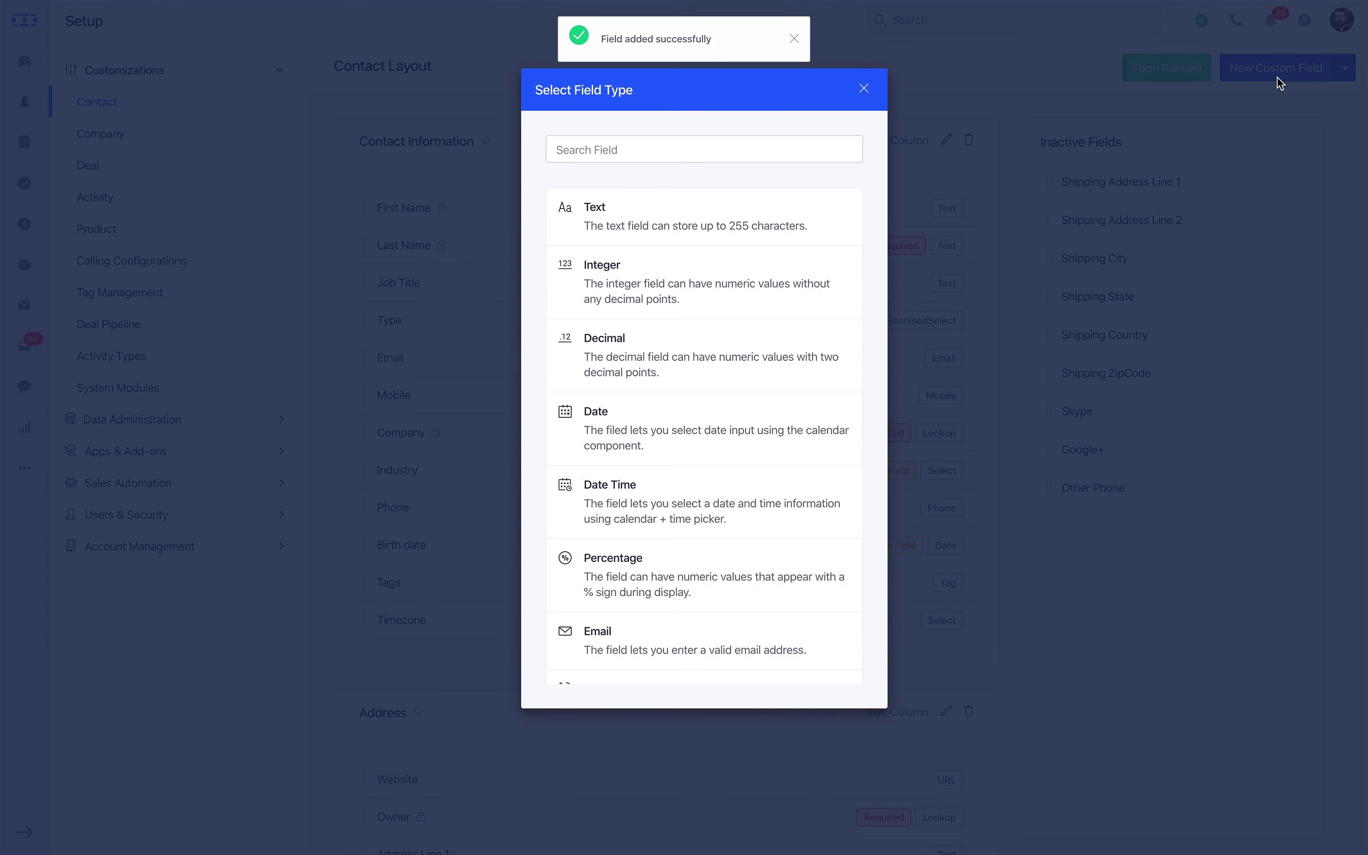
left_click(857, 146)
type("sel")
left_click(788, 214)
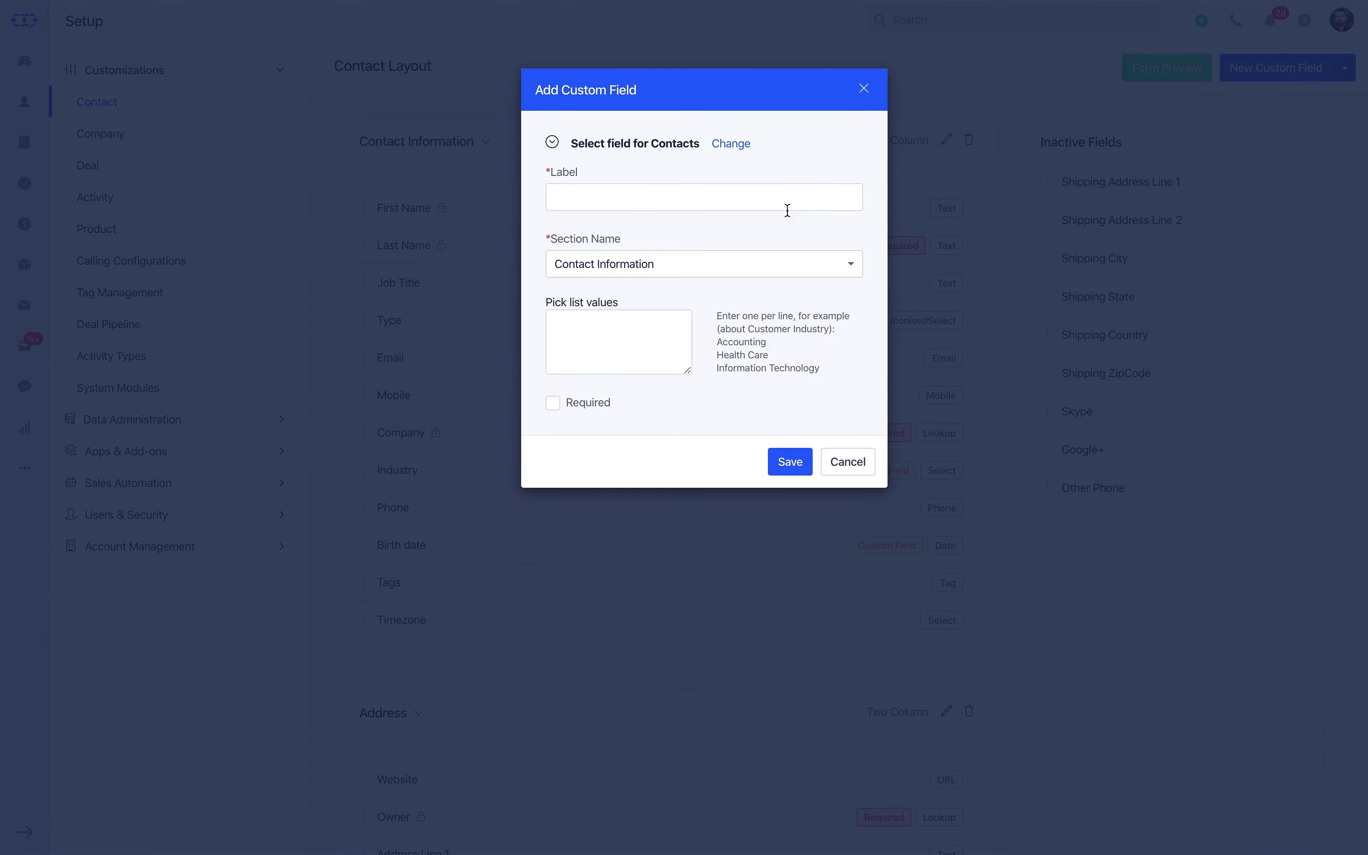
type("State List")
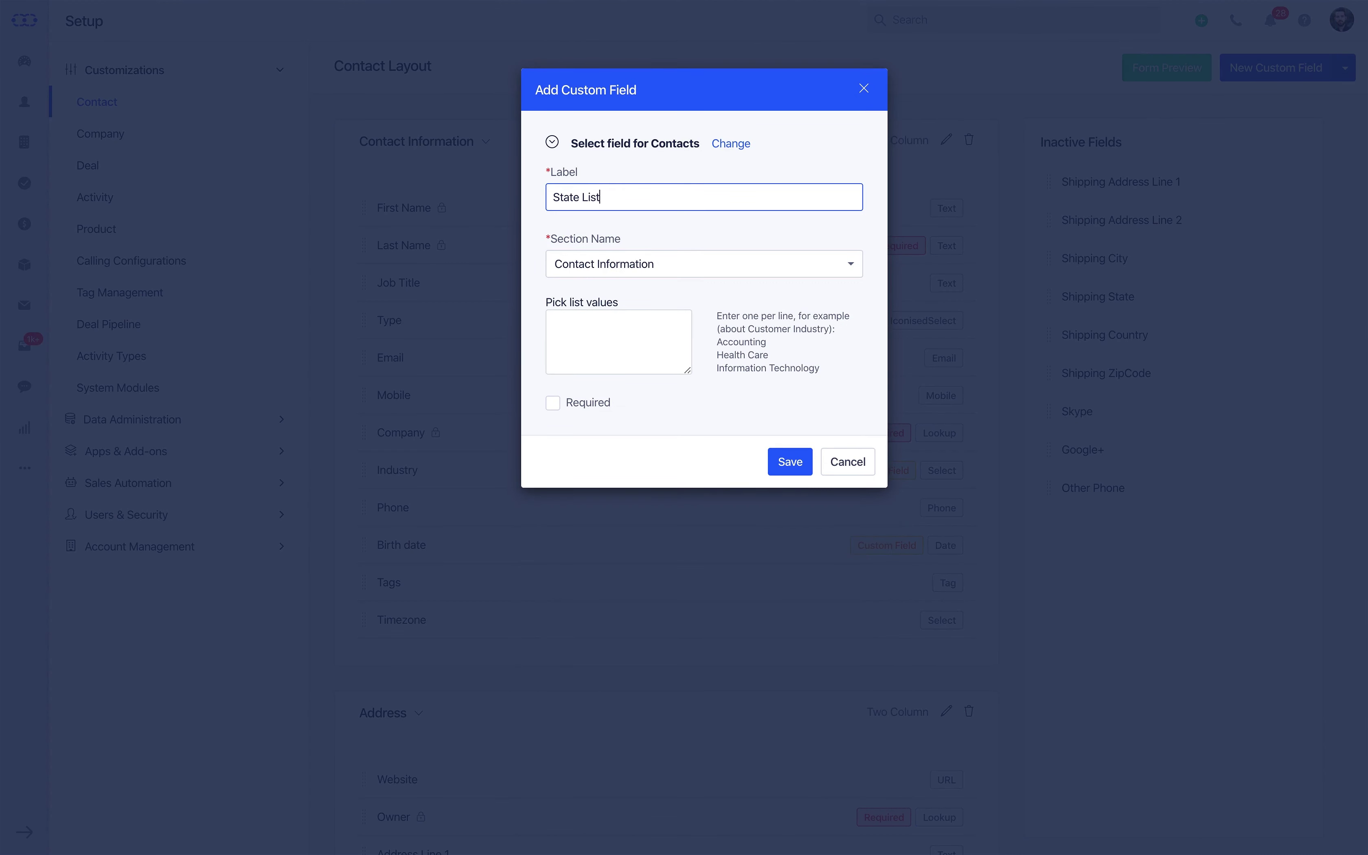
left_click(773, 263)
left_click(650, 373)
Give State List the options Texas, Florida, Gujrat and Karnataka and save it.
left_click(644, 342)
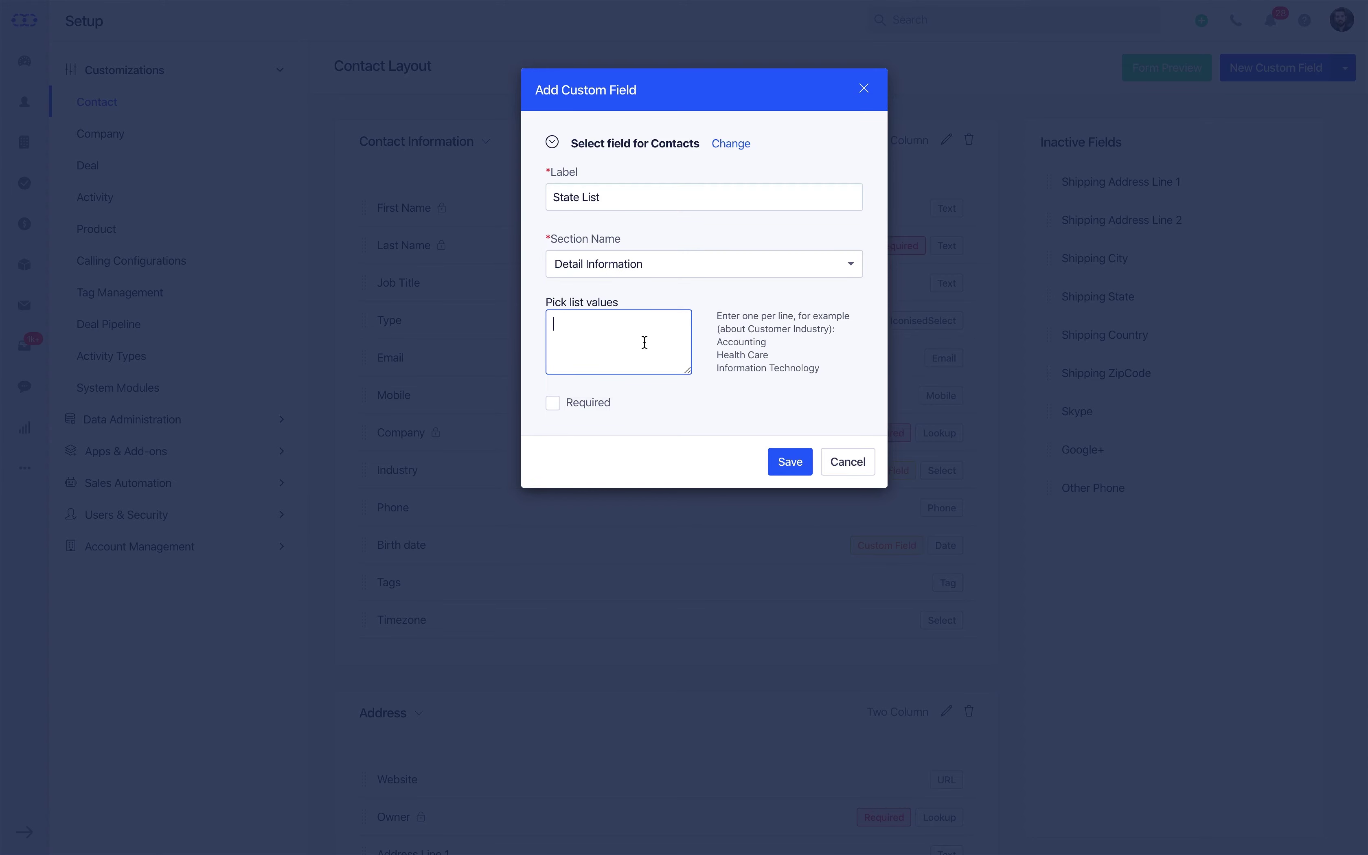
type("Texas")
key("Return")
type("Florida")
key("Return")
type("Gujrat")
key("Return")
type("Karnataka")
left_click(787, 461)
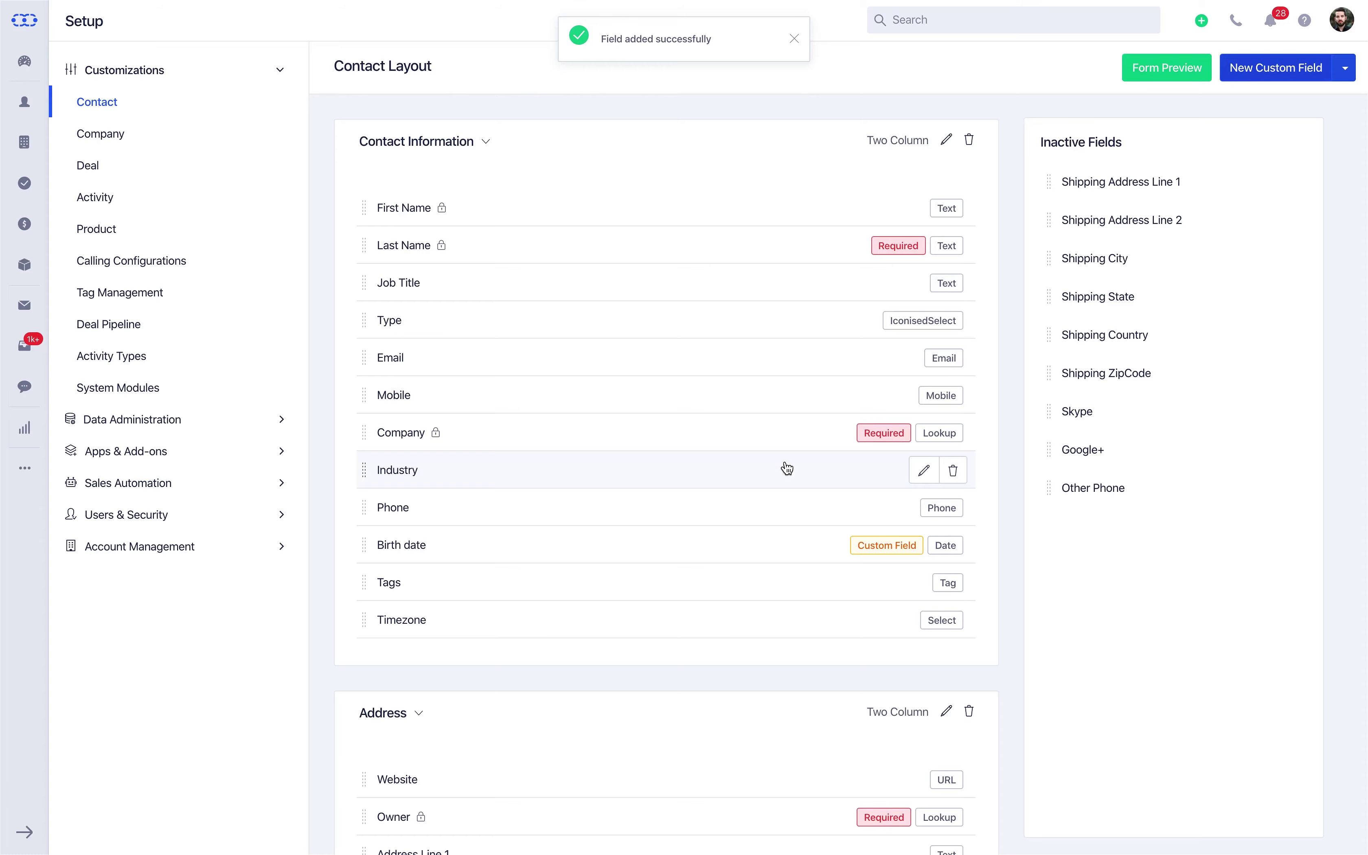
scroll(787, 468, "down", 10)
left_click(1345, 68)
Create a field dependency with Country List as parent and State List as child.
left_click(1329, 123)
left_click(1246, 69)
left_click(1040, 169)
left_click(885, 311)
left_click(635, 235)
left_click(541, 411)
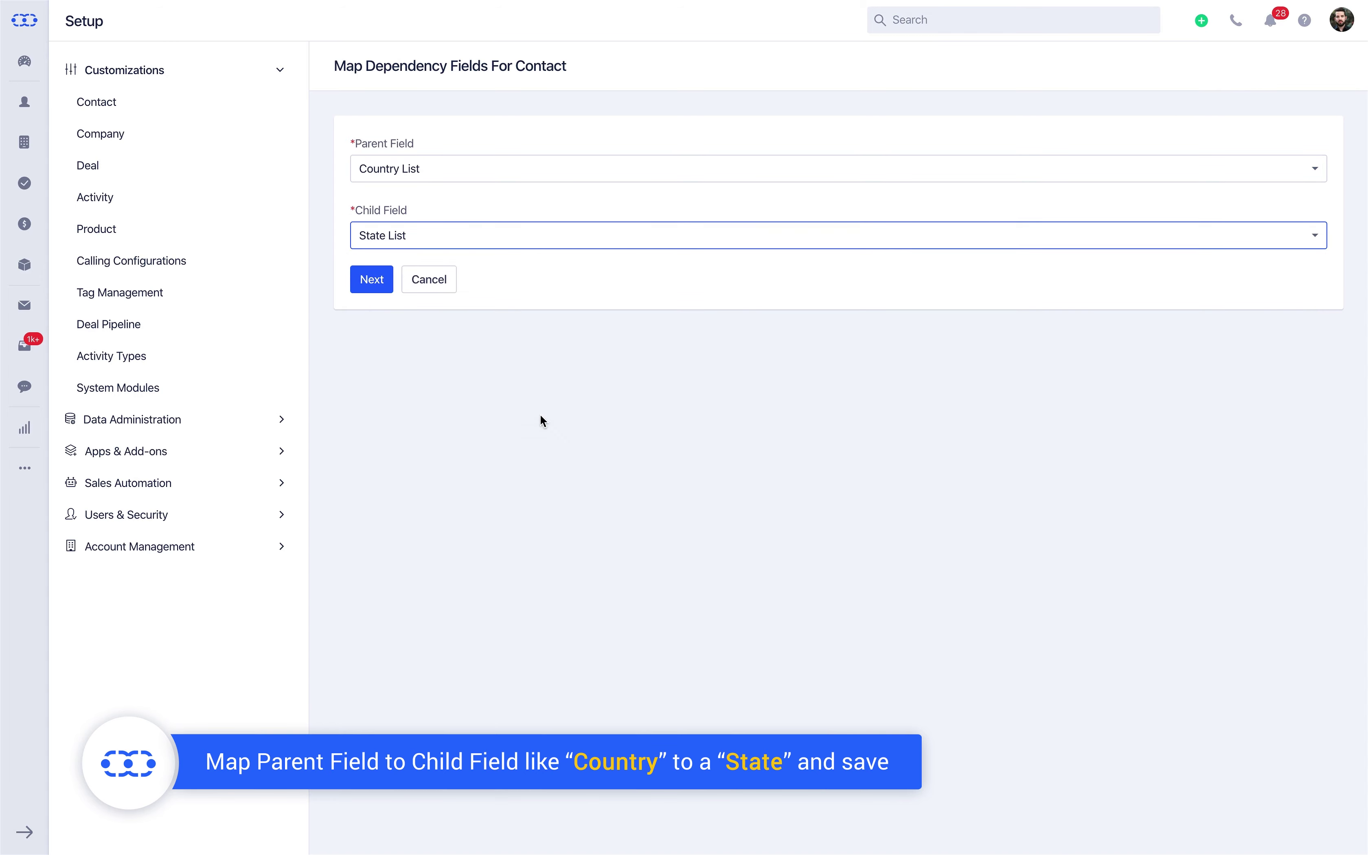
left_click(370, 283)
Map Texas and Florida to USA, Gujrat and Karnataka to INDIA, and save the dependency.
left_click_drag(396, 180, 397, 194)
left_click_drag(717, 209, 727, 222)
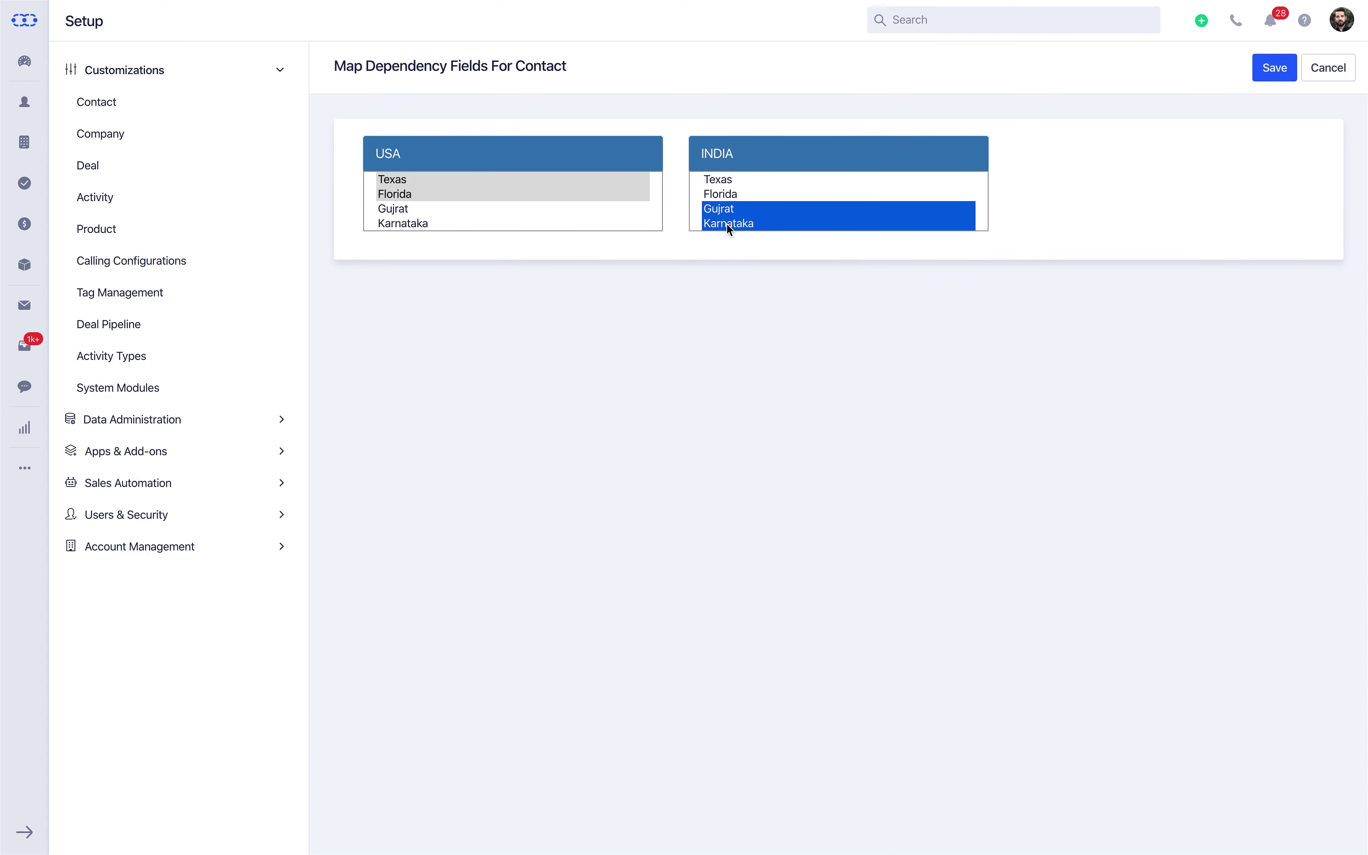
left_click(1273, 71)
left_click(1202, 22)
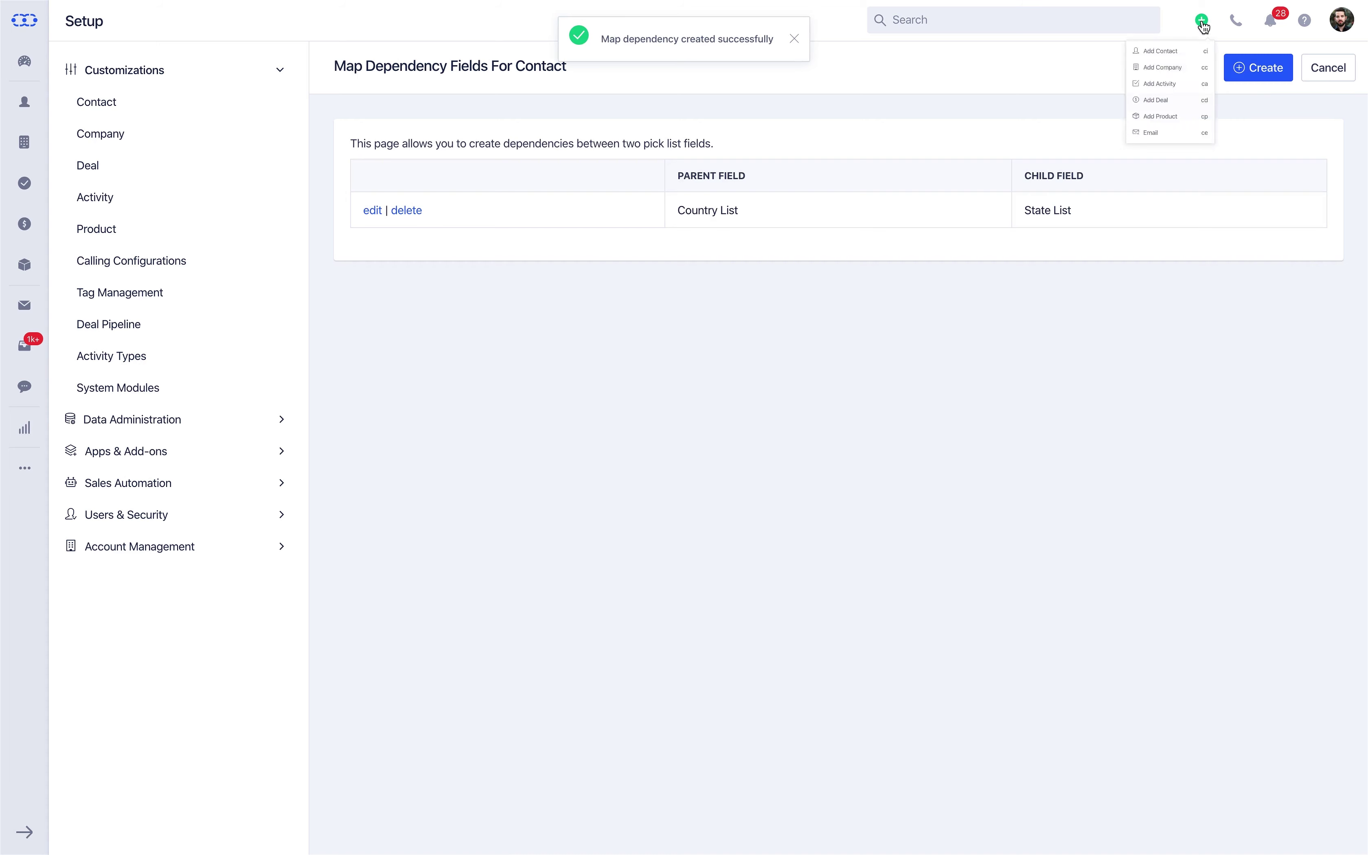
left_click(1174, 64)
On the new contact form, pick USA then Texas, then switch to INDIA and Gujrat.
scroll(877, 427, "down", 10)
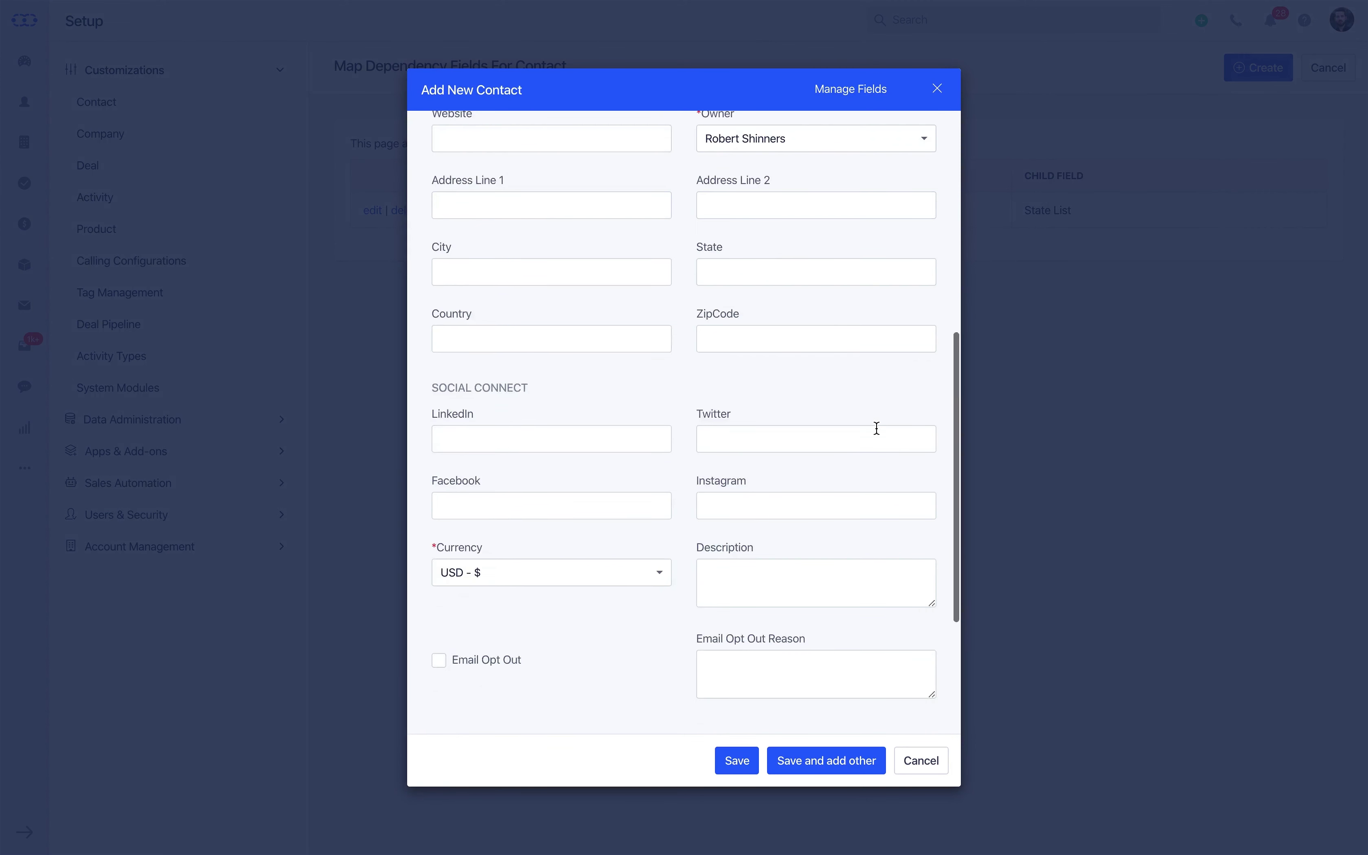
left_click(773, 614)
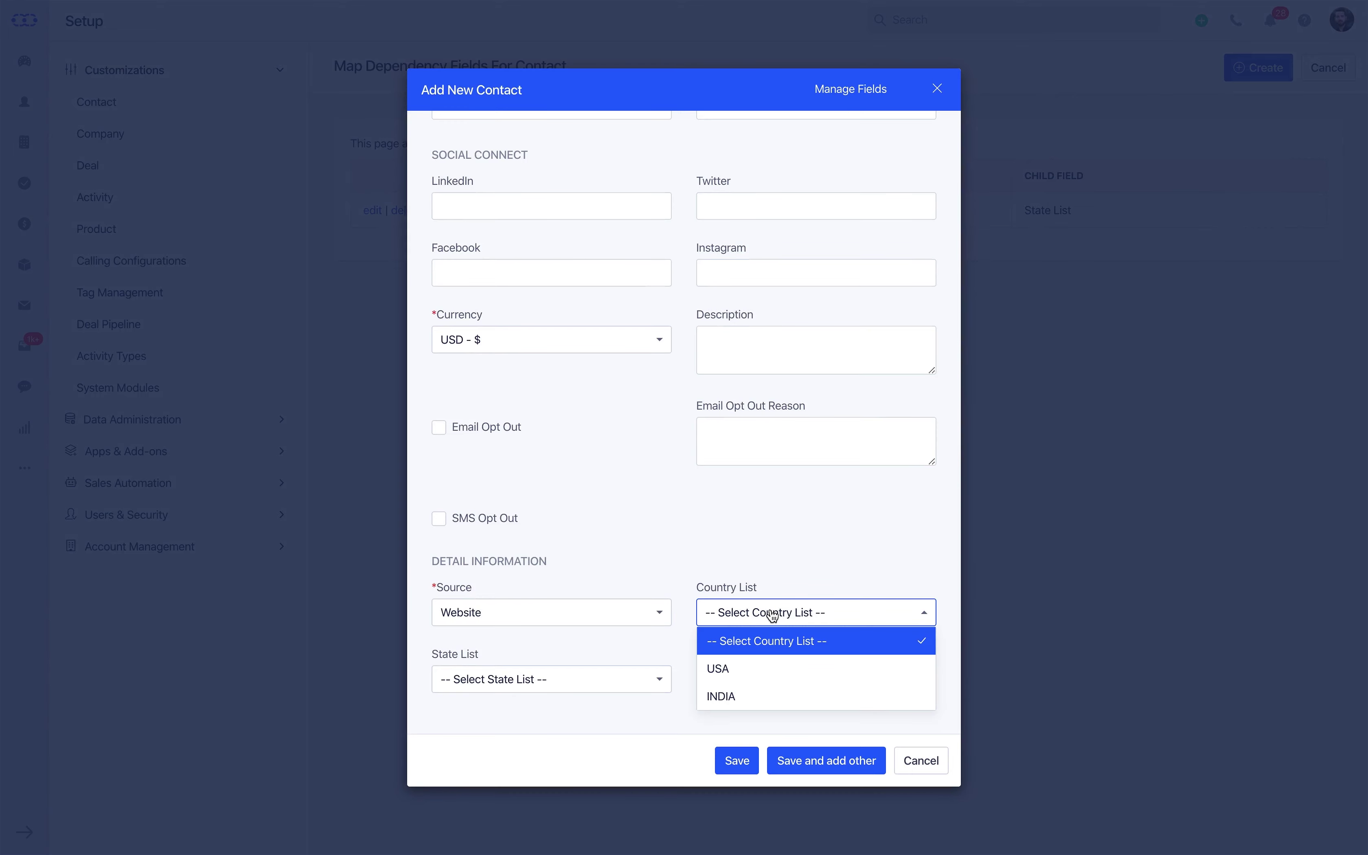
left_click(756, 669)
left_click(616, 738)
left_click(722, 618)
left_click(729, 695)
left_click(626, 680)
left_click(605, 731)
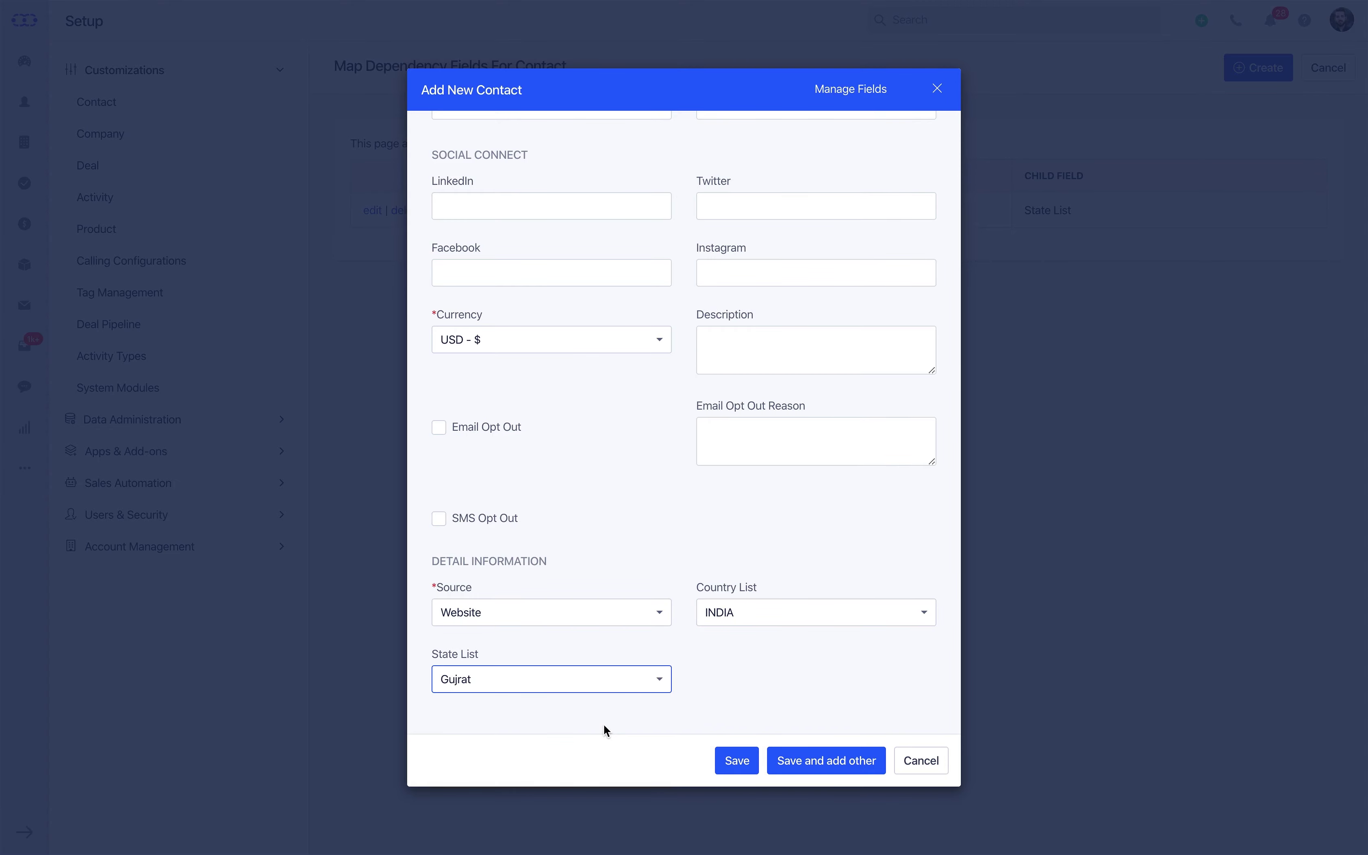